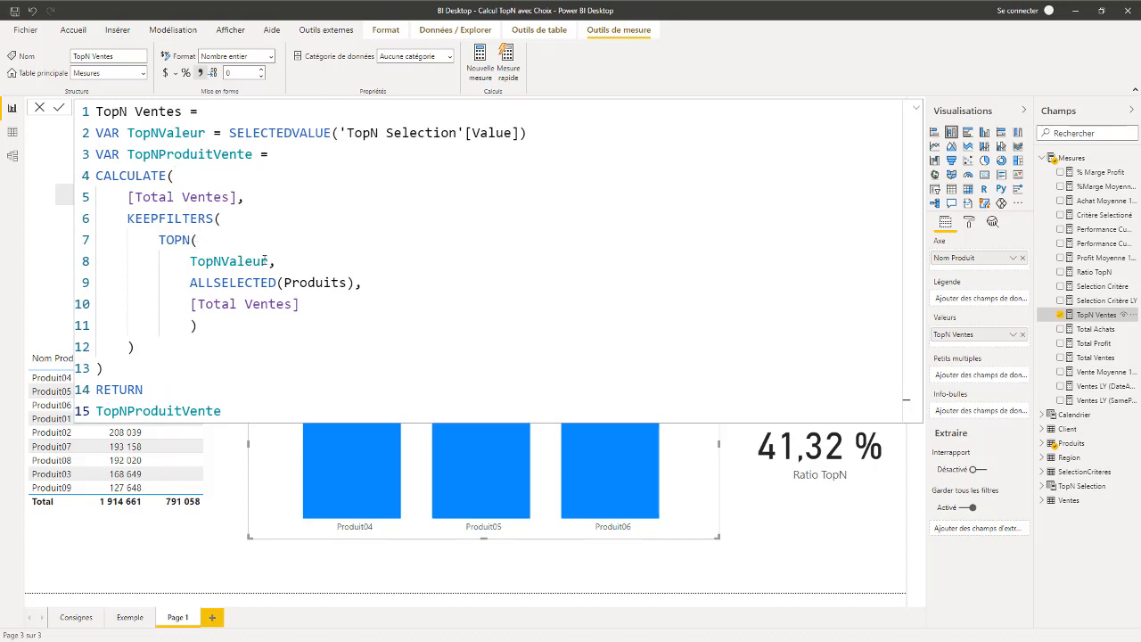
Review how the TopN Ventes formula defines TopNValeur with SELECTEDVALUE and uses it inside TOPN.
{"action": "left_click_drag", "start_coordinate": [267, 261], "coordinate": [189, 261]}
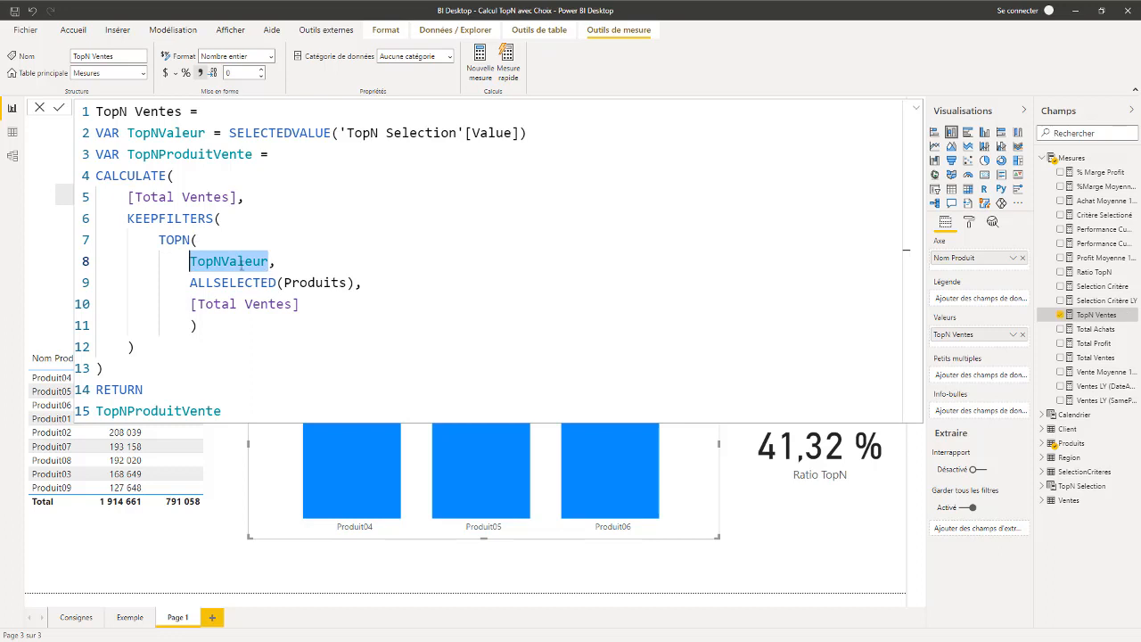
{"action": "left_click", "coordinate": [158, 133]}
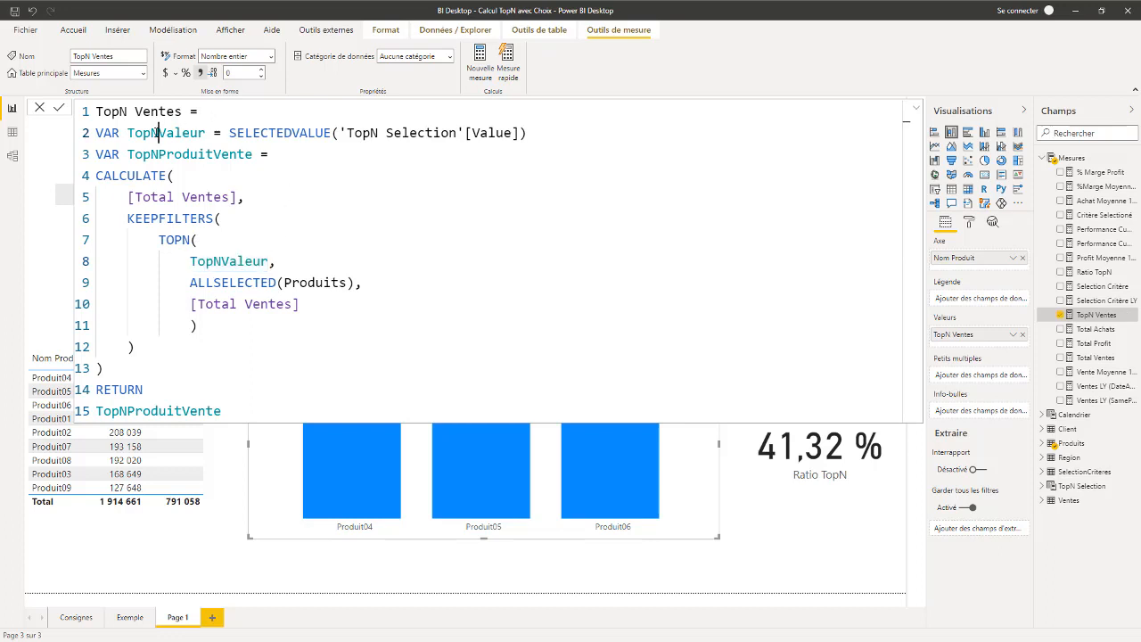
{"action": "left_click_drag", "start_coordinate": [229, 134], "coordinate": [530, 111]}
{"action": "left_click", "coordinate": [914, 110]}
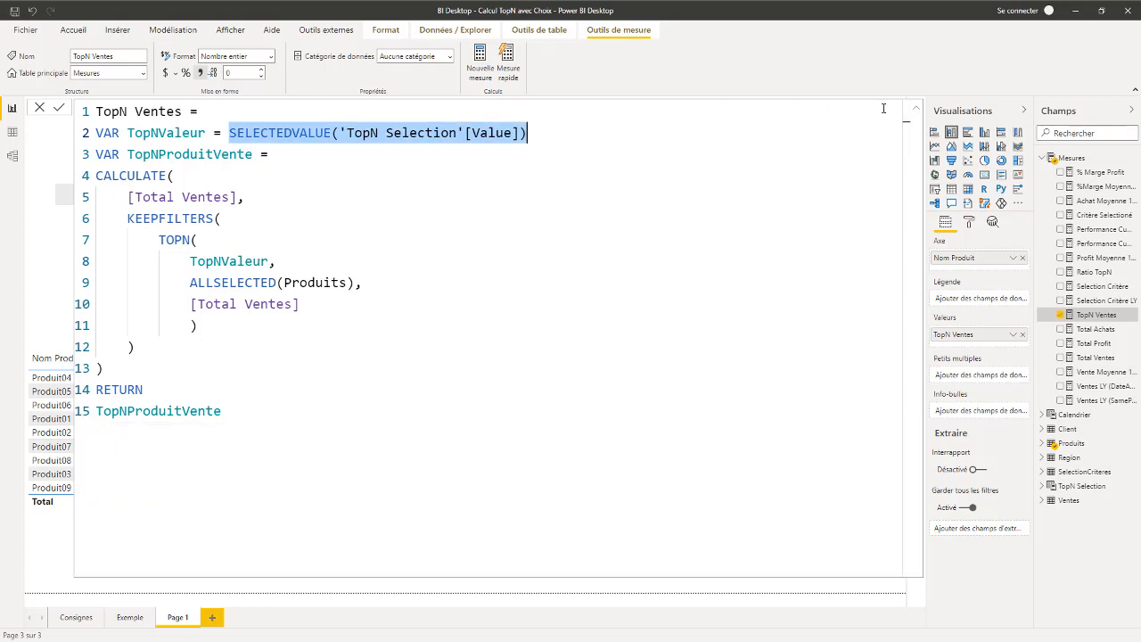
{"action": "left_click", "coordinate": [912, 110]}
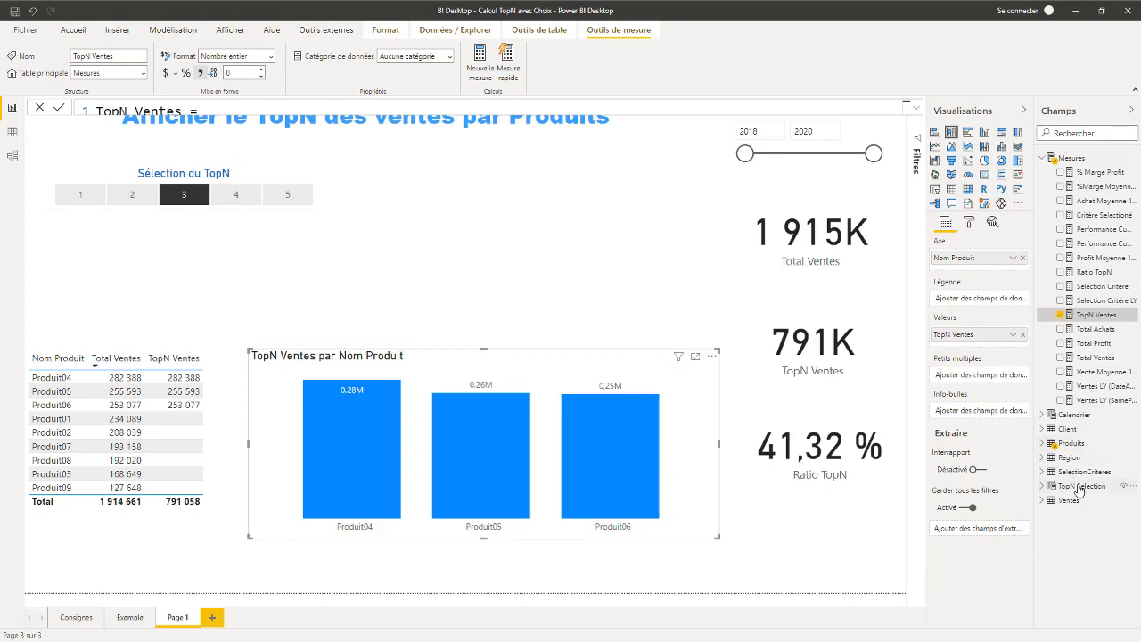
Inspect the TopN Selection table's Value column and its defining formula in the data view.
{"action": "left_click", "coordinate": [1043, 487]}
{"action": "left_click", "coordinate": [1043, 486]}
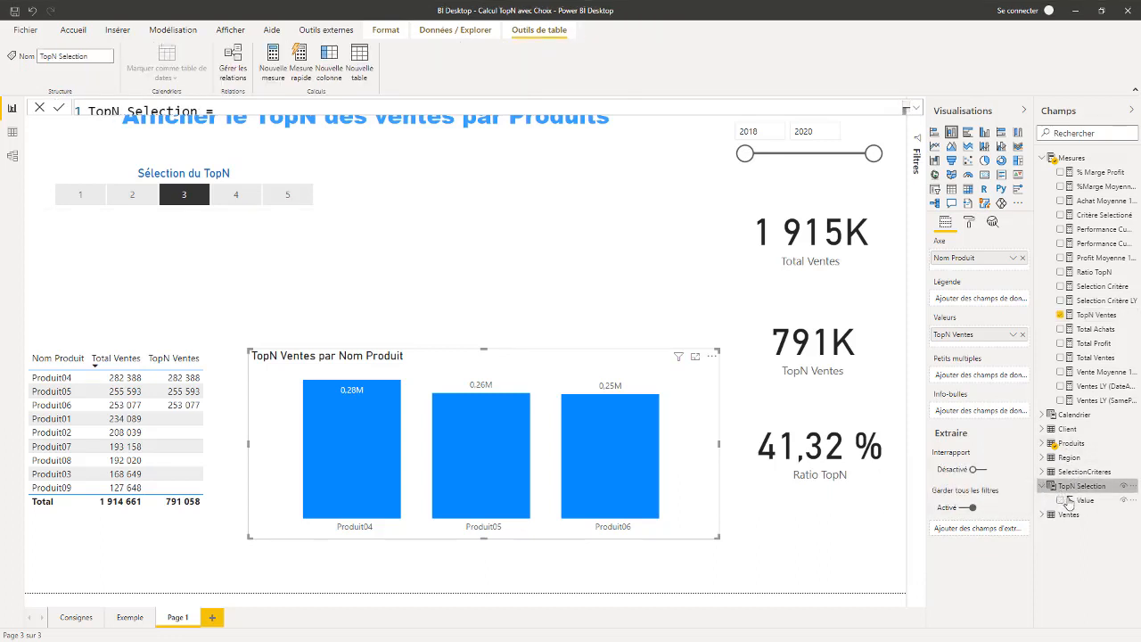
{"action": "left_click", "coordinate": [1085, 501]}
{"action": "left_click", "coordinate": [13, 131]}
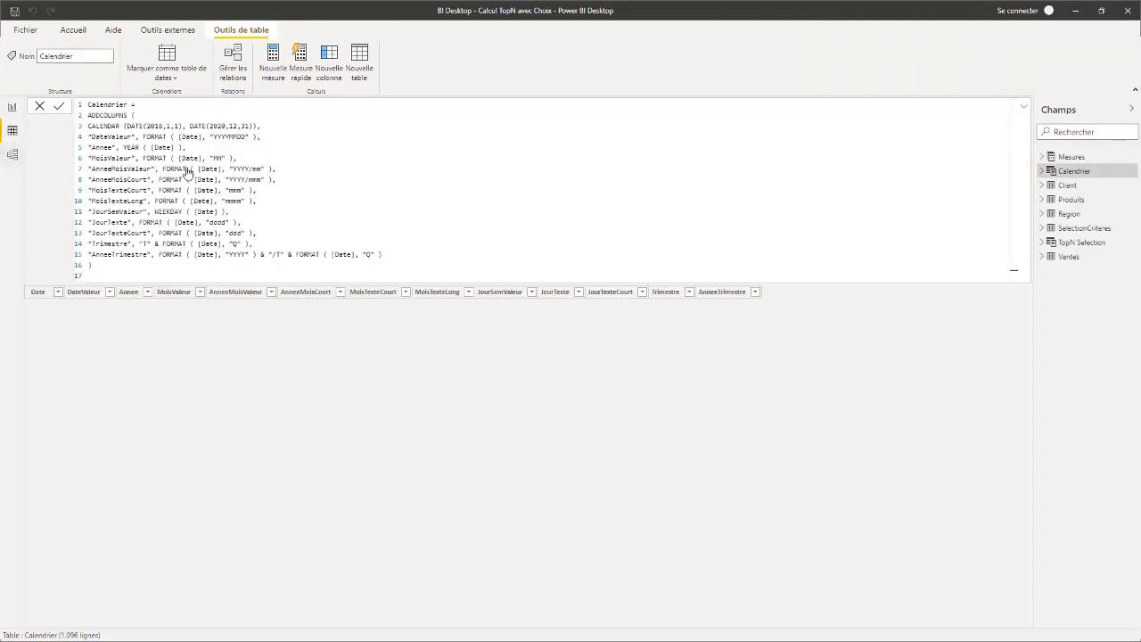
{"action": "left_click", "coordinate": [1063, 244]}
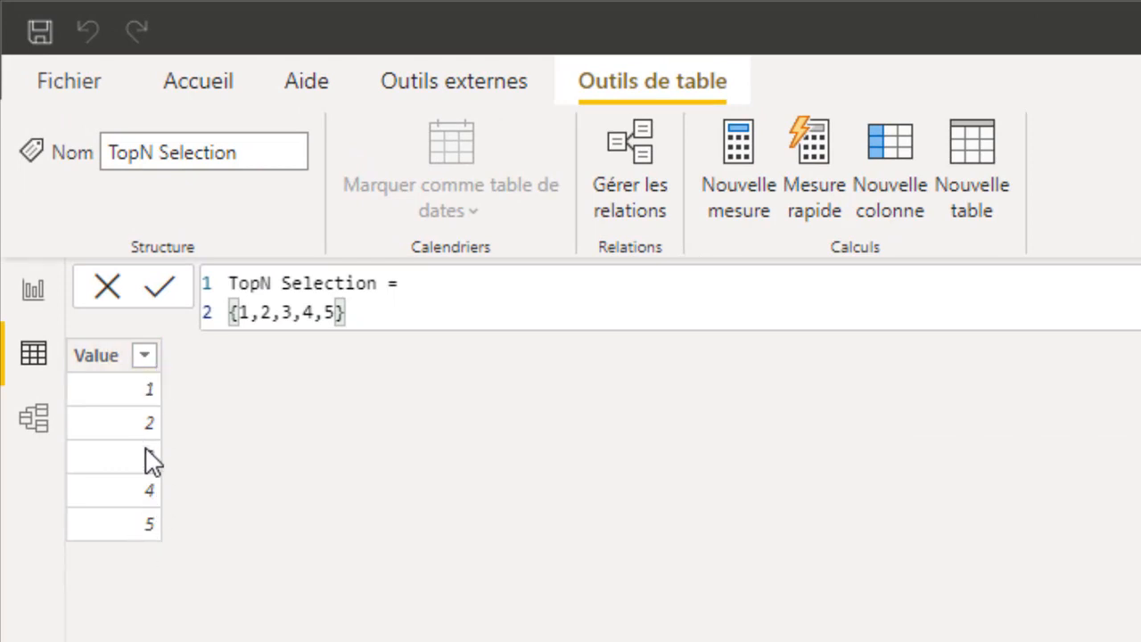
{"action": "left_click_drag", "start_coordinate": [469, 308], "coordinate": [461, 297]}
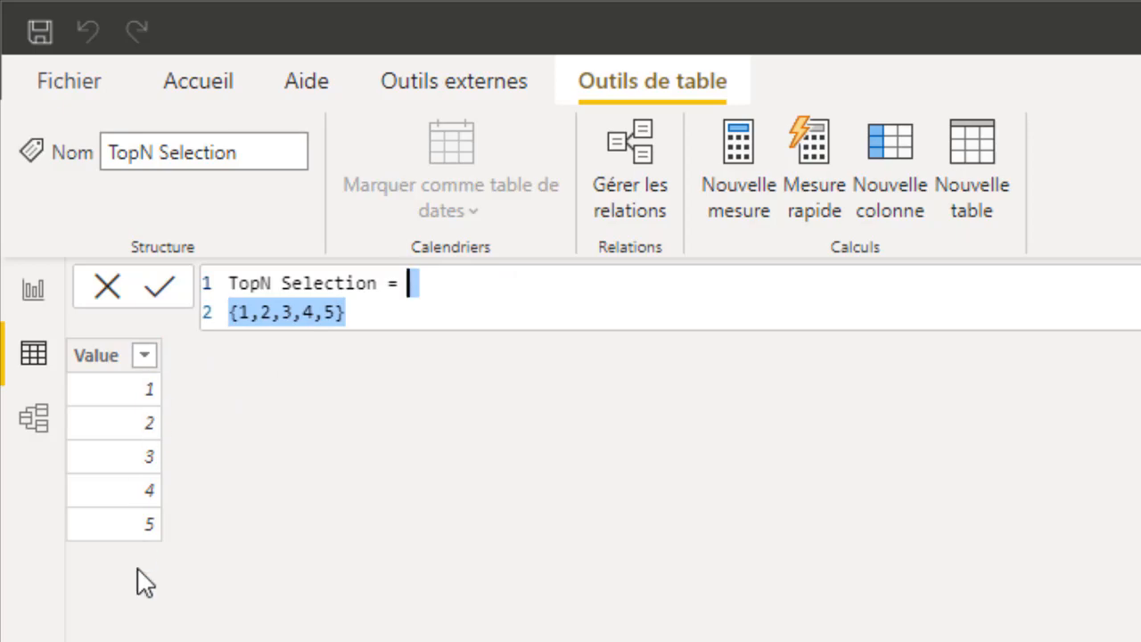
Return to the report and test the Sélection du TopN slicer with values 1, 3 and 2, ending on 3.
{"action": "left_click", "coordinate": [34, 297]}
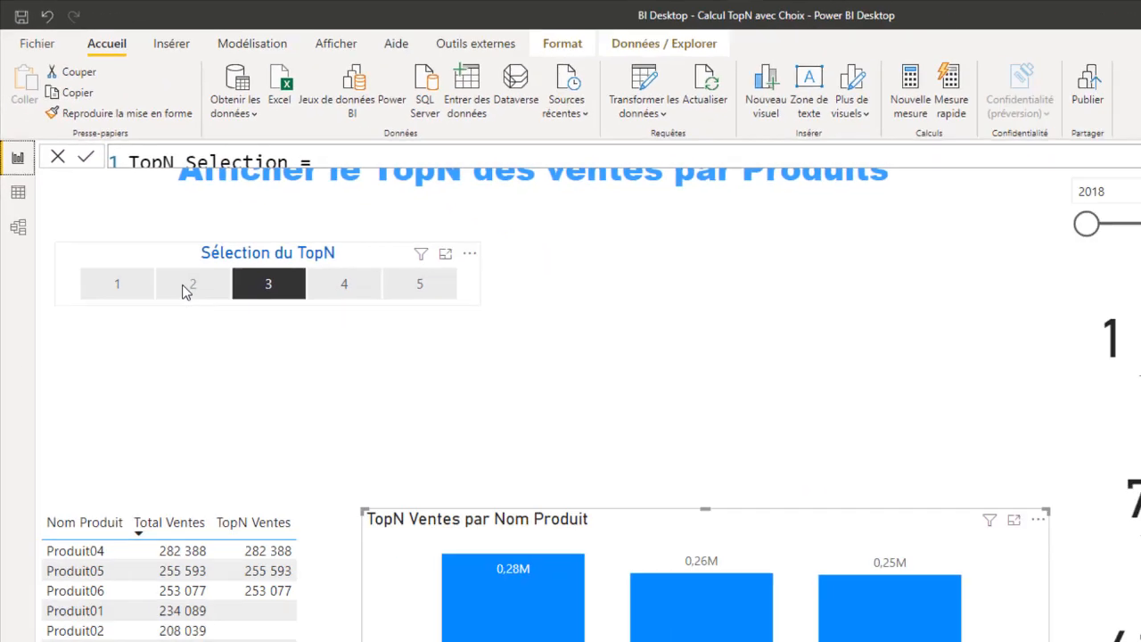
{"action": "left_click", "coordinate": [358, 526]}
{"action": "left_click", "coordinate": [92, 196]}
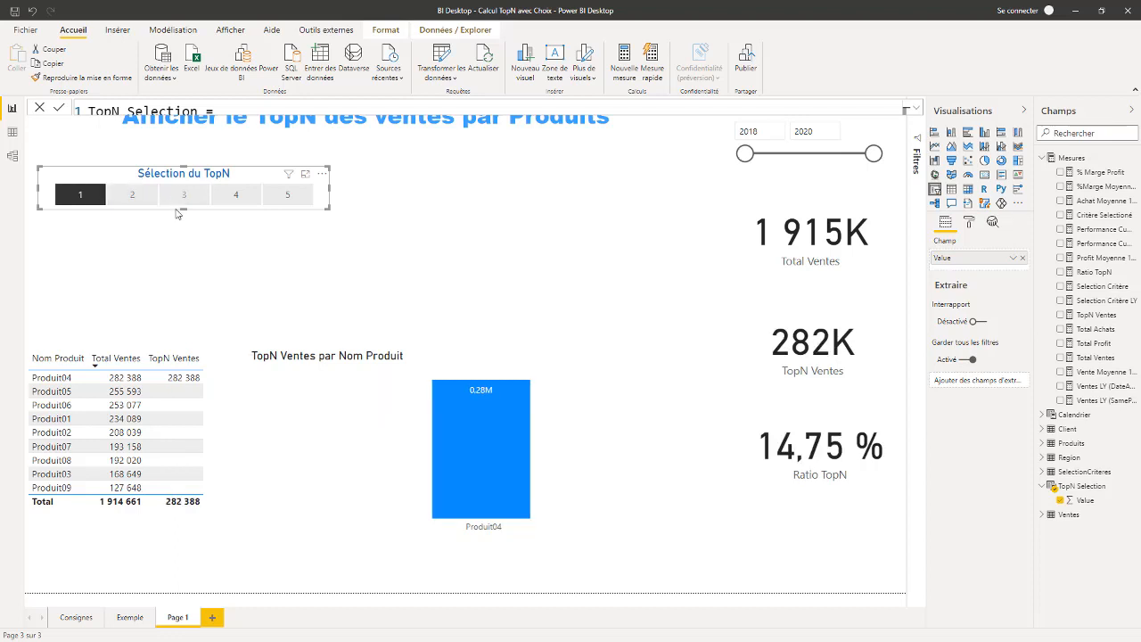
{"action": "left_click", "coordinate": [181, 198]}
{"action": "left_click", "coordinate": [129, 197]}
{"action": "left_click", "coordinate": [185, 197]}
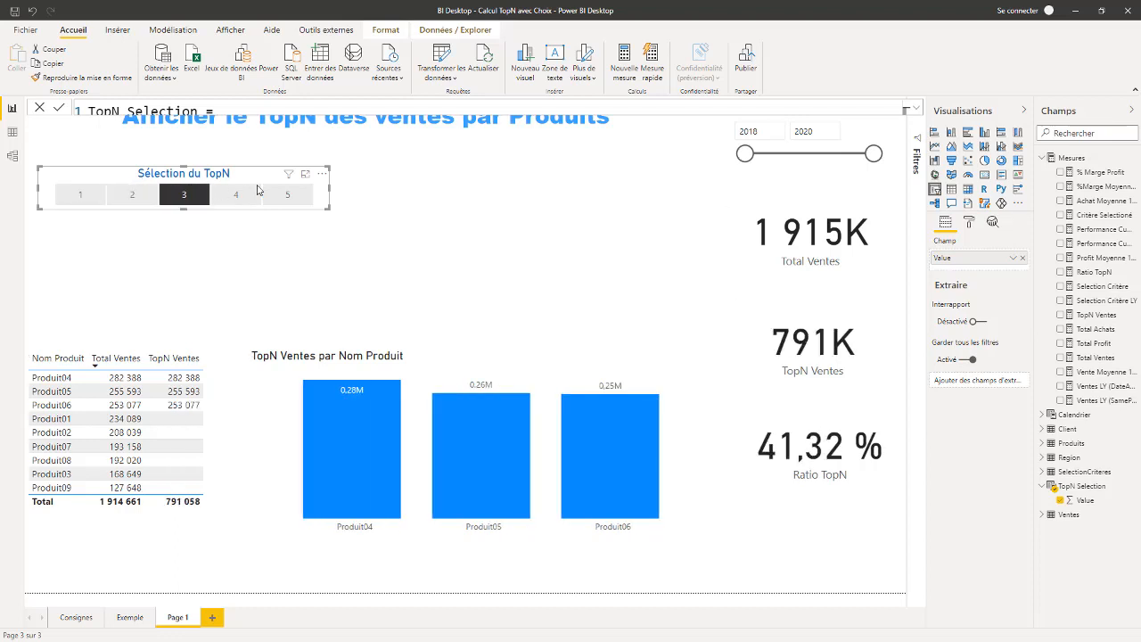
{"action": "left_click", "coordinate": [442, 285]}
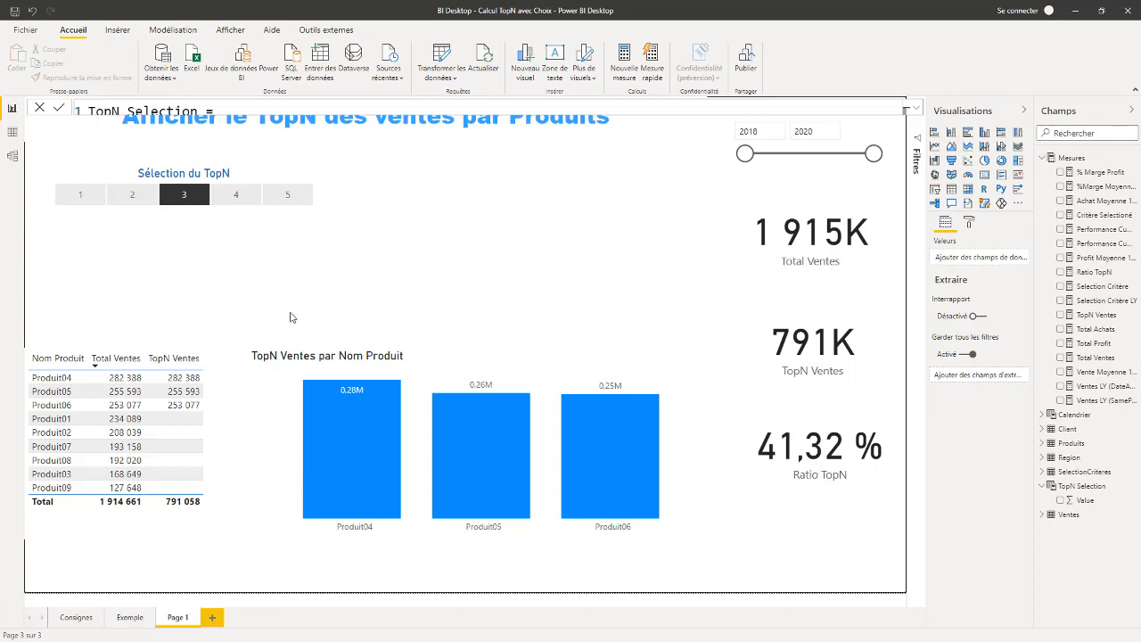
Examine the formula of the Ratio TopN measure used by the percentage card.
{"action": "left_click", "coordinate": [353, 361]}
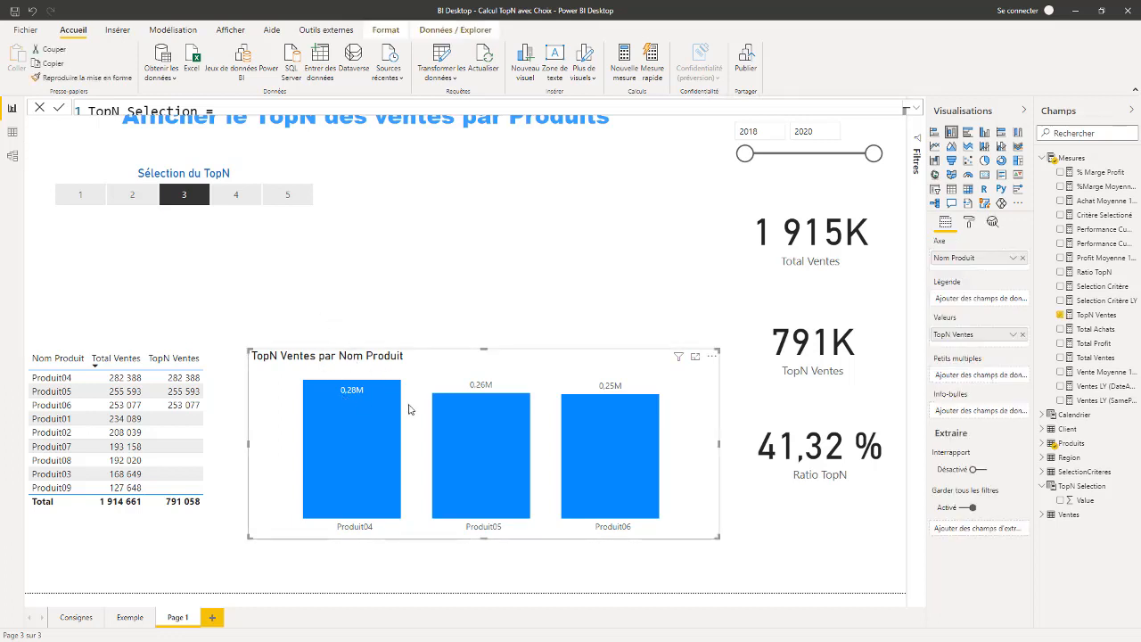
{"action": "left_click", "coordinate": [822, 439]}
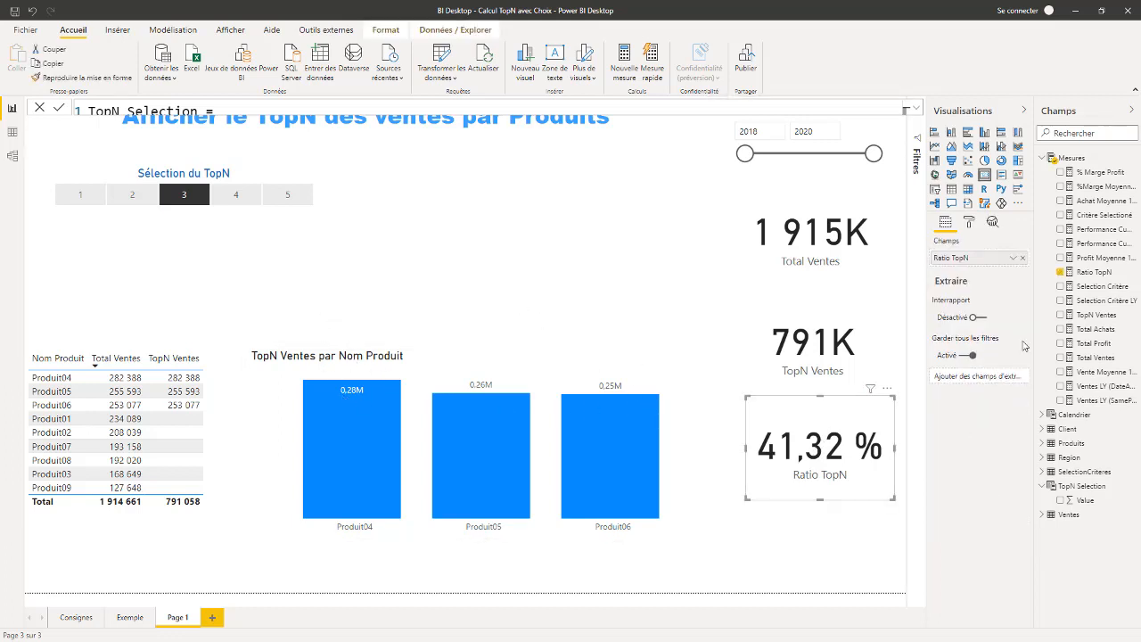
{"action": "left_click", "coordinate": [1095, 273]}
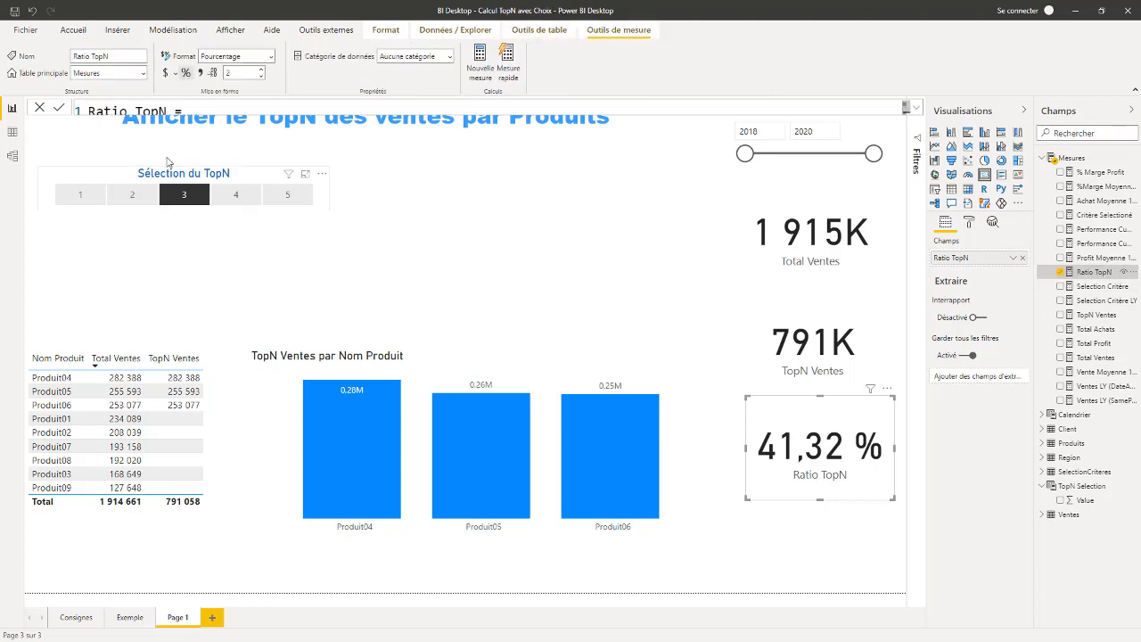
{"action": "left_click", "coordinate": [917, 108]}
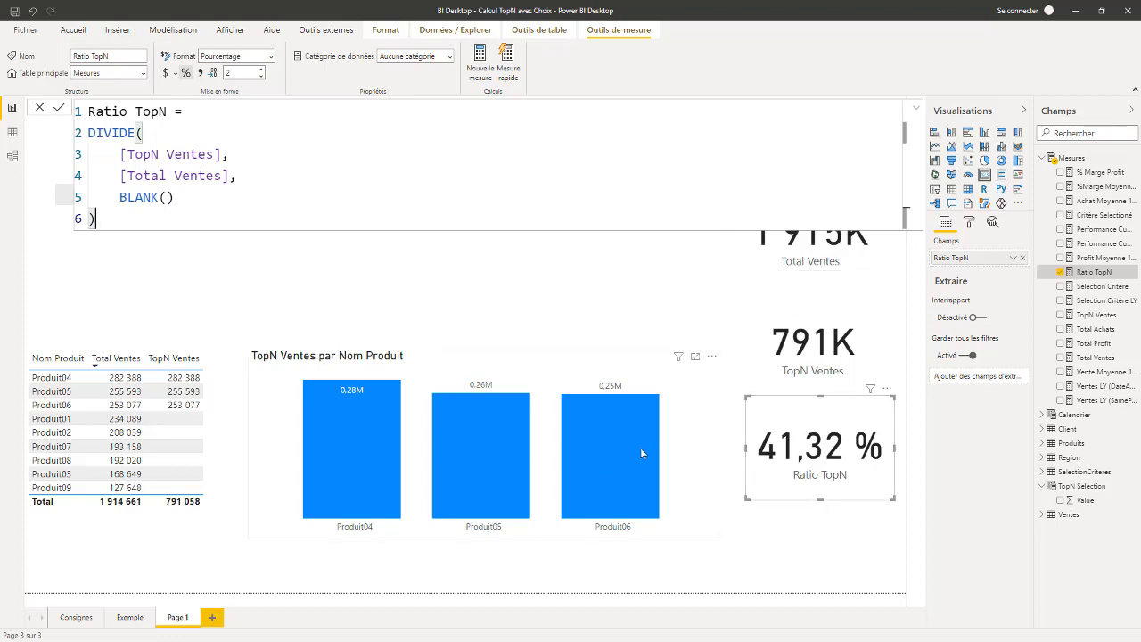
{"action": "left_click", "coordinate": [917, 108]}
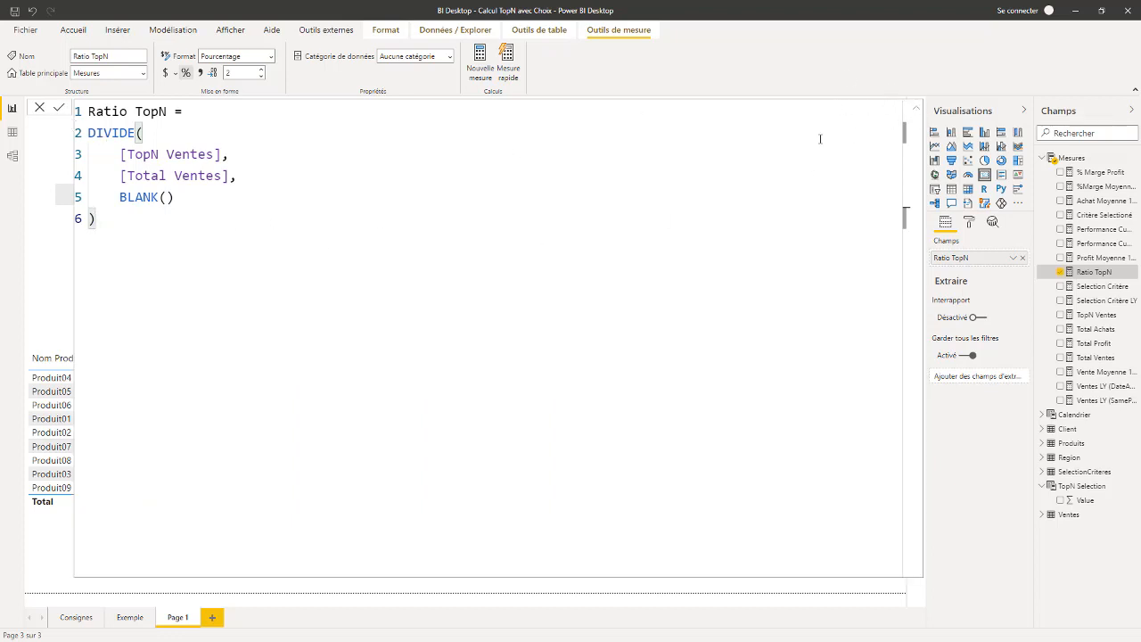
{"action": "left_click", "coordinate": [917, 108]}
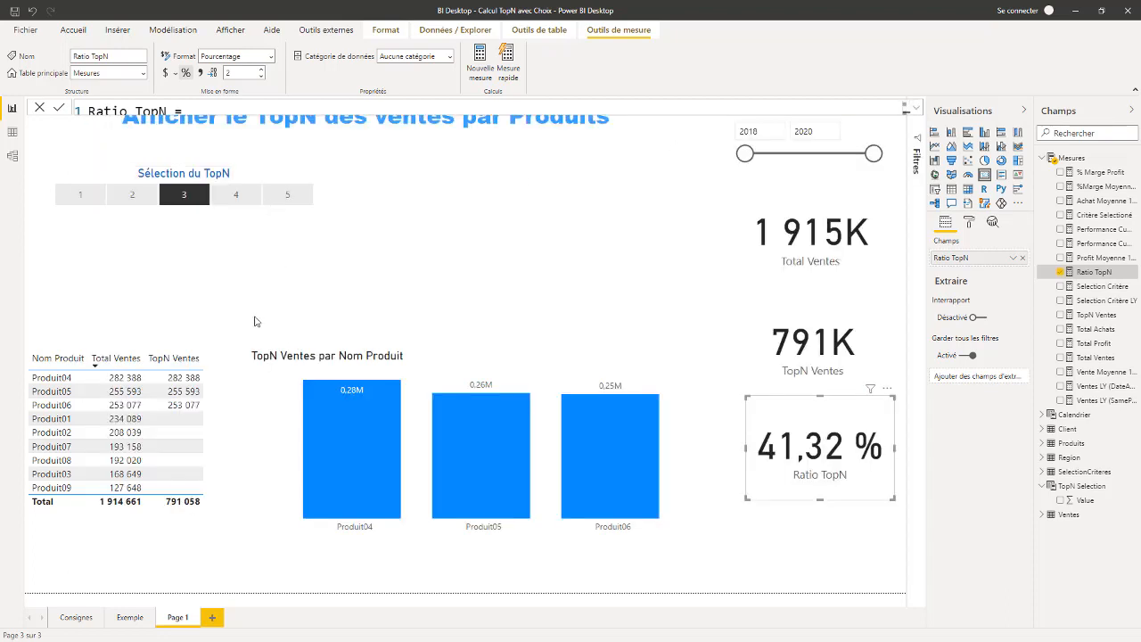
Test the Sélection du TopN slicer with values 2 and 4, and set it back to 3.
{"action": "left_click", "coordinate": [134, 194]}
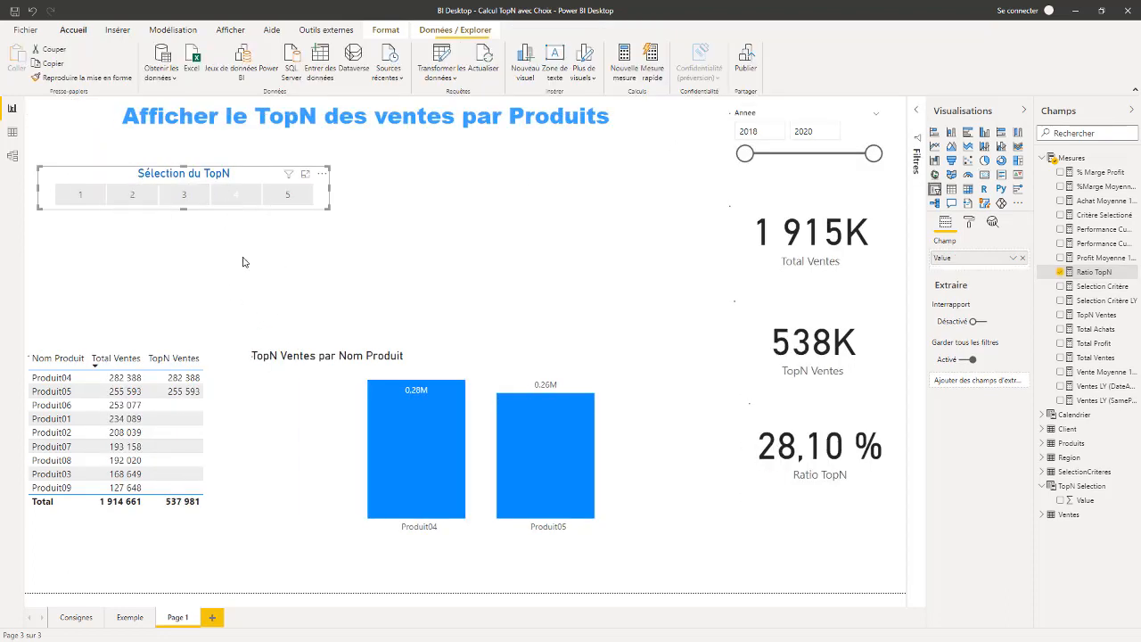
{"action": "left_click", "coordinate": [236, 195]}
{"action": "left_click", "coordinate": [183, 196]}
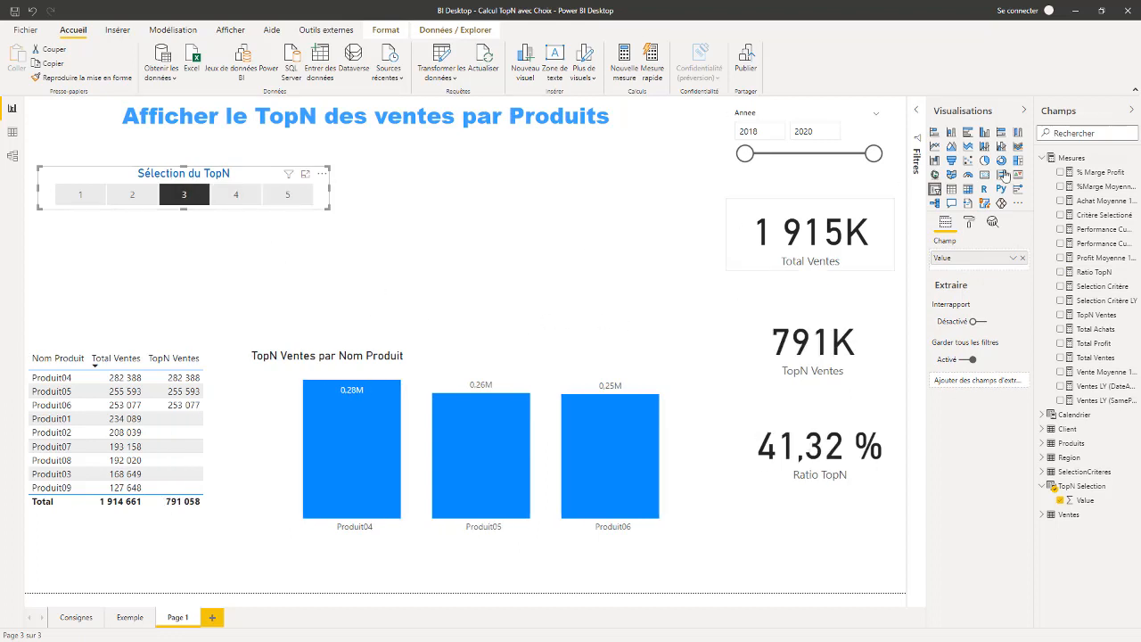
Create a new measure named Titre TopN in the Mesures table and start a second line in its formula.
{"action": "right_click", "coordinate": [1074, 158]}
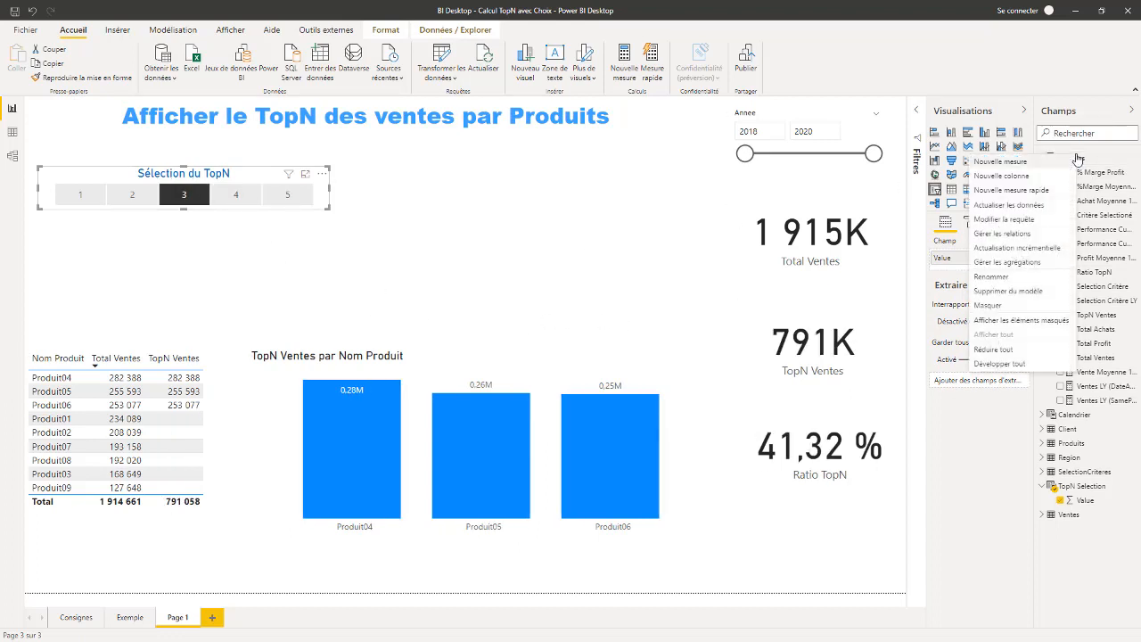
{"action": "left_click", "coordinate": [1008, 161]}
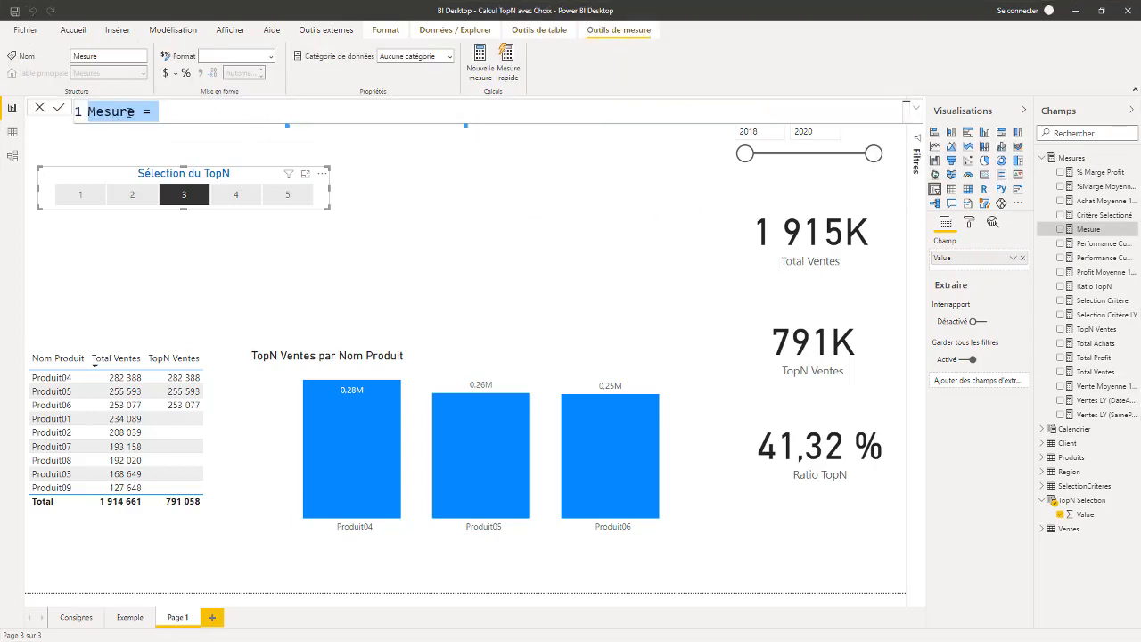
{"action": "left_click", "coordinate": [131, 111]}
{"action": "double_click", "coordinate": [131, 111]}
{"action": "type", "text": "Titre"}
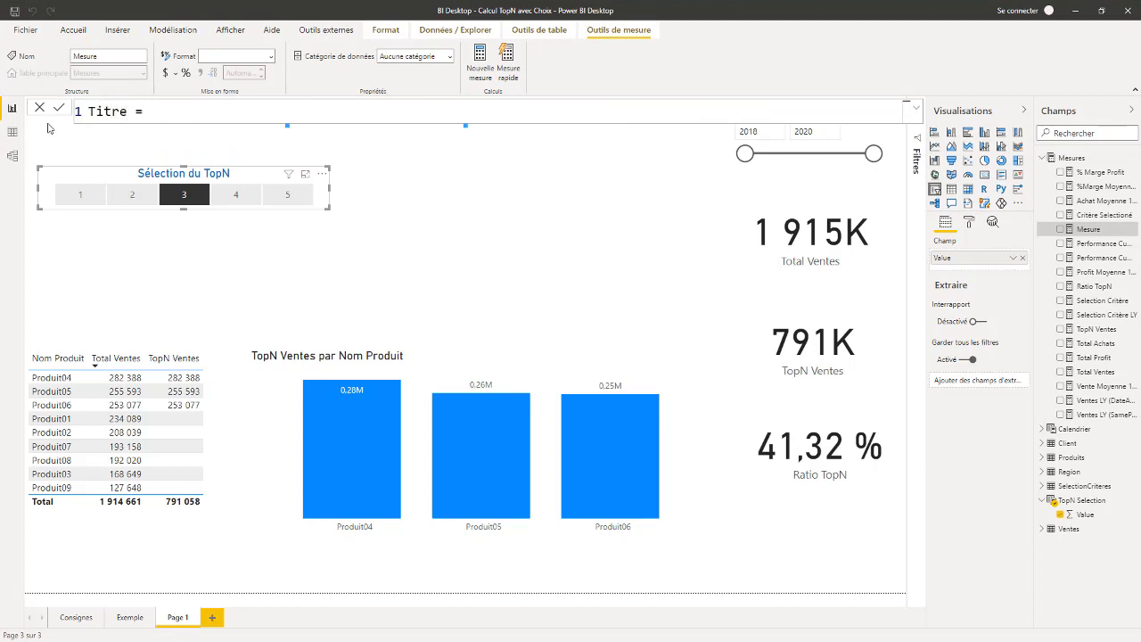
{"action": "type", "text": " TopN"}
{"action": "left_click", "coordinate": [231, 107]}
{"action": "key", "text": "shift+Return"}
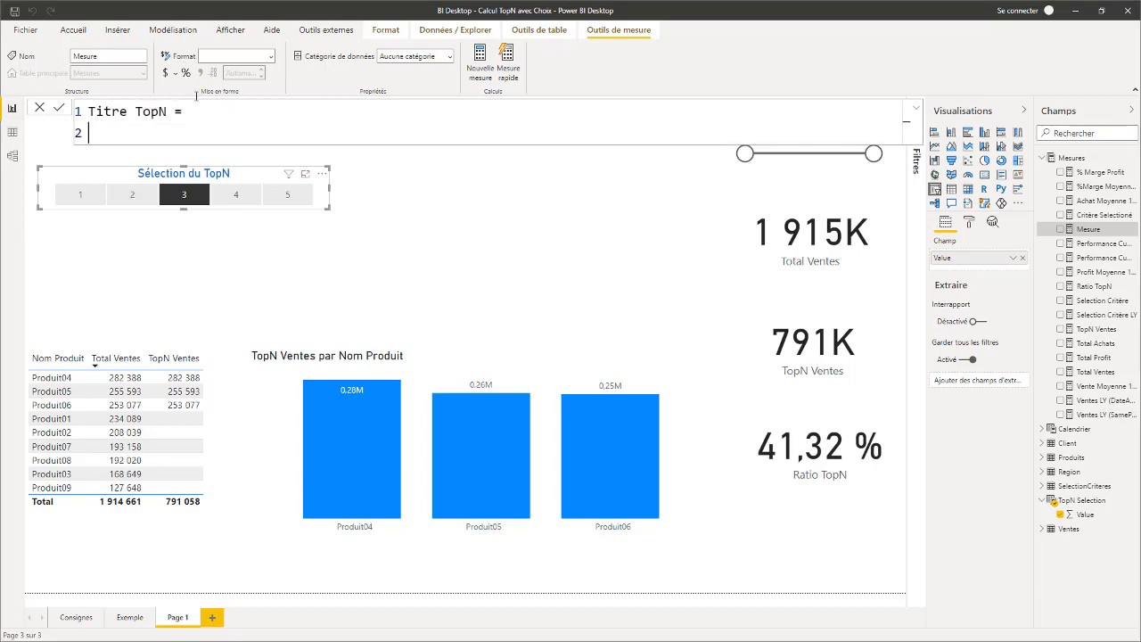
Declare a variable TopProduit in the expanded Titre TopN formula, leaving empty lines below it.
{"action": "left_click", "coordinate": [1125, 134]}
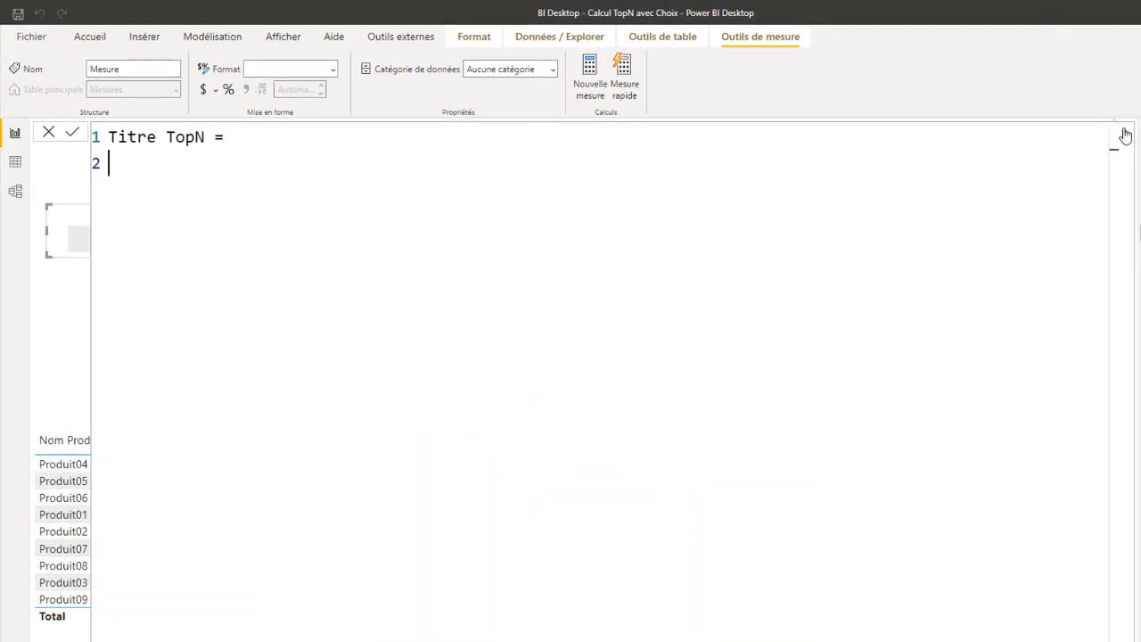
{"action": "type", "text": "VAR TopProd"}
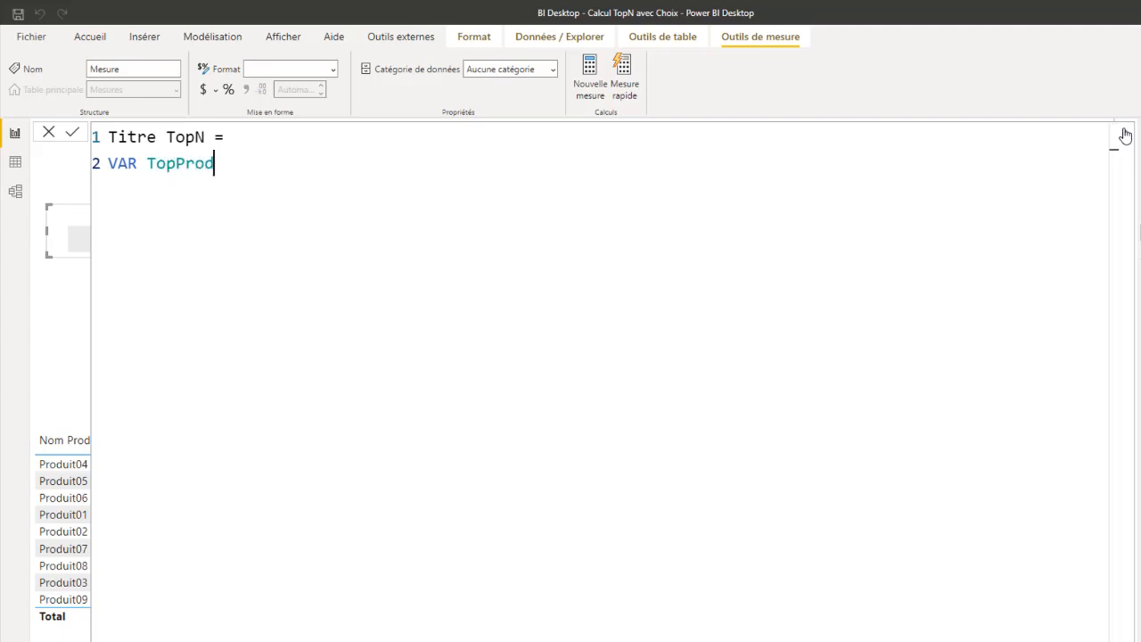
{"action": "type", "text": "tui"}
{"action": "key", "text": "BackSpace"}
{"action": "key", "text": "BackSpace"}
{"action": "key", "text": "BackSpace"}
{"action": "type", "text": "uit ="}
{"action": "key", "text": "Return"}
{"action": "key", "text": "Return"}
{"action": "key", "text": "Return"}
Assign the [TopN Ventes] measure to the TopProduit variable and start a new line below it.
{"action": "left_click", "coordinate": [309, 165]}
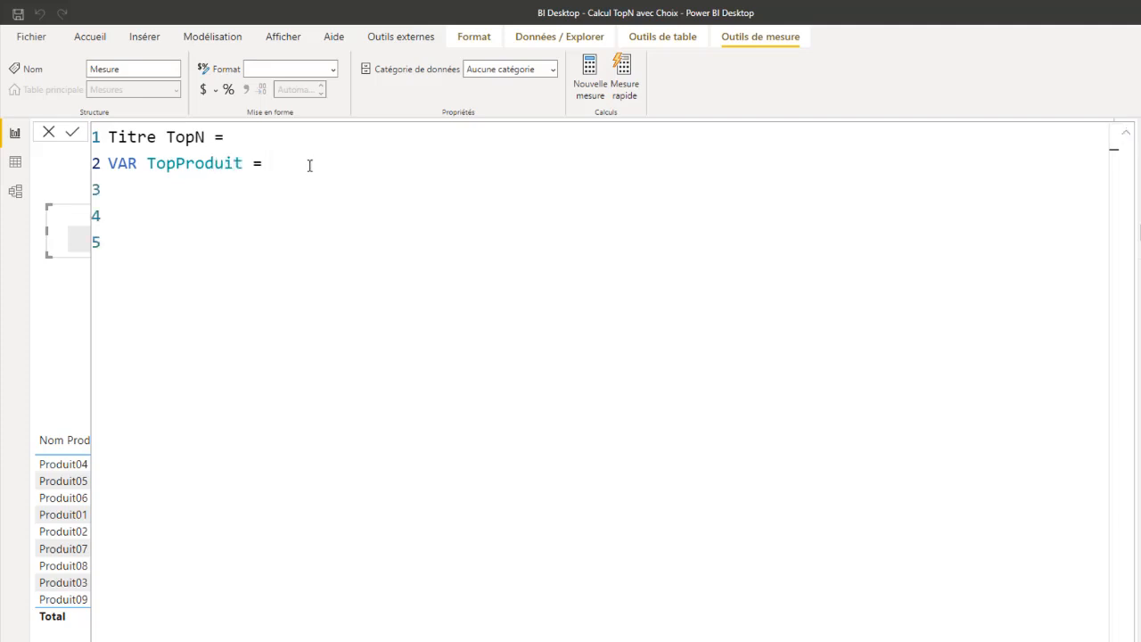
{"action": "key", "text": "Return"}
{"action": "key", "text": "BackSpace"}
{"action": "type", "text": "t"}
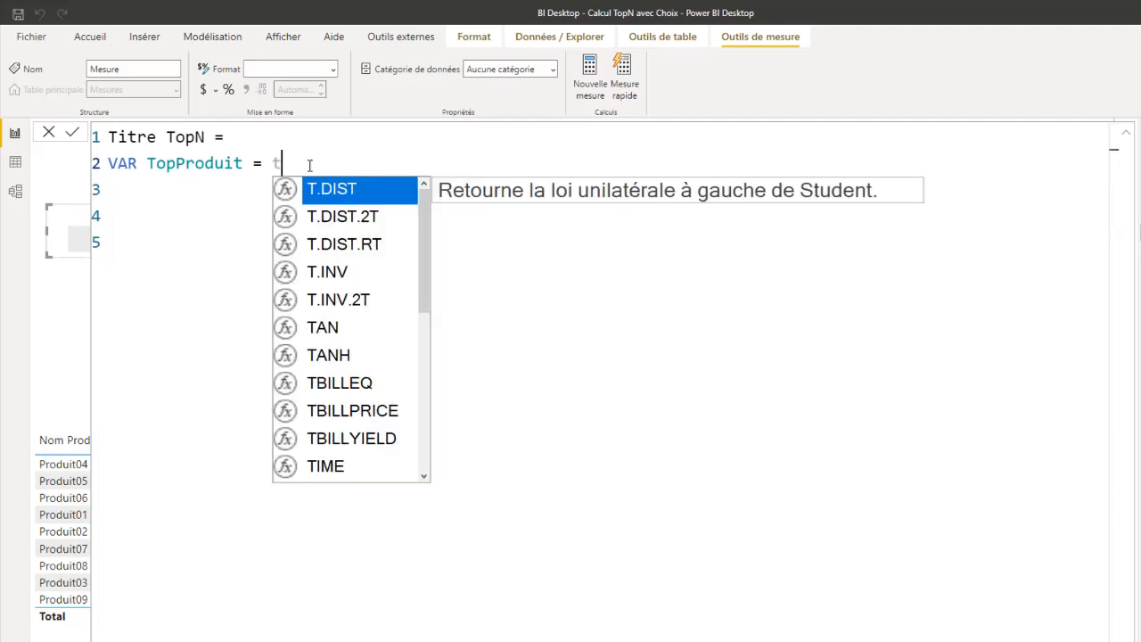
{"action": "type", "text": "op"}
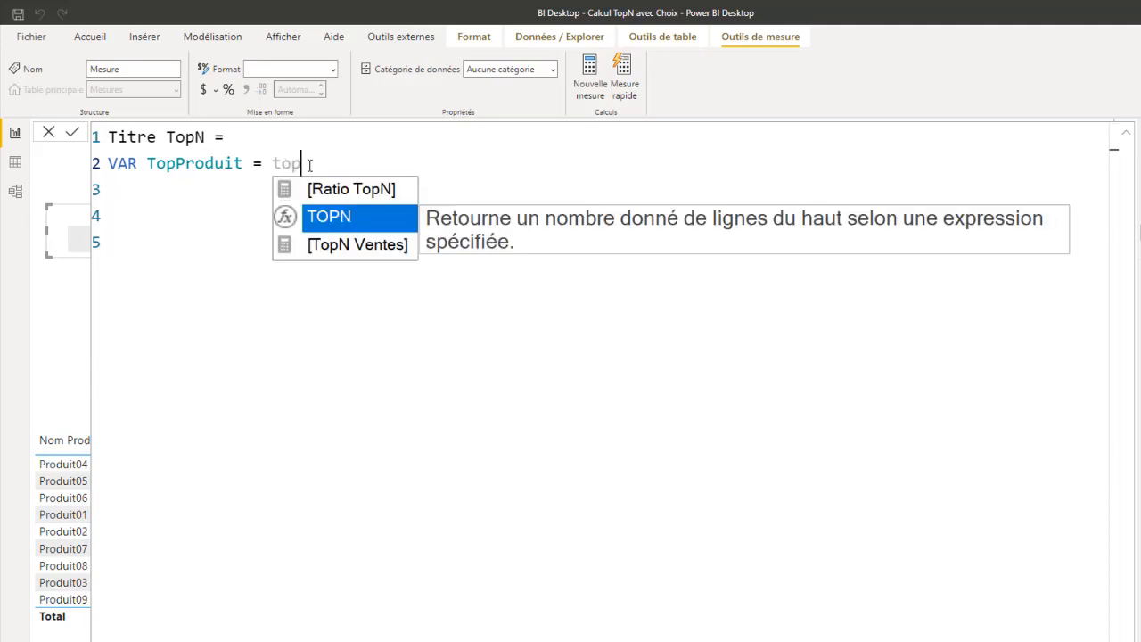
{"action": "key", "text": "Down"}
{"action": "key", "text": "Tab"}
{"action": "key", "text": "Return"}
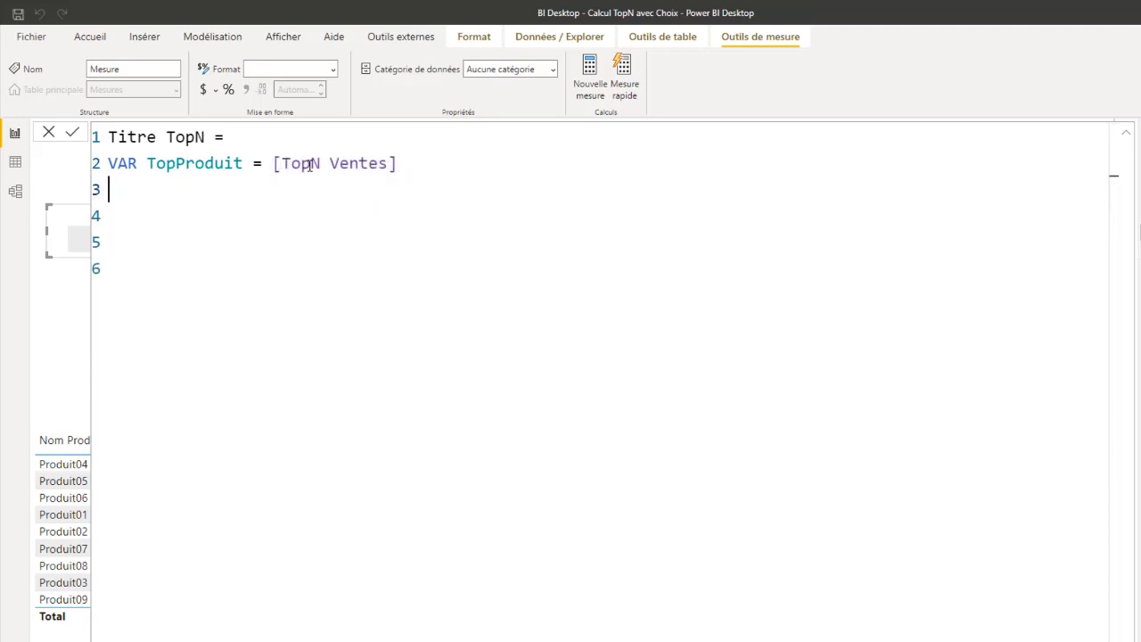
Add a variable TotalVente equal to the [Total Ventes] measure, followed by a new line.
{"action": "type", "text": "VAT"}
{"action": "key", "text": "BackSpace"}
{"action": "type", "text": "R Total"}
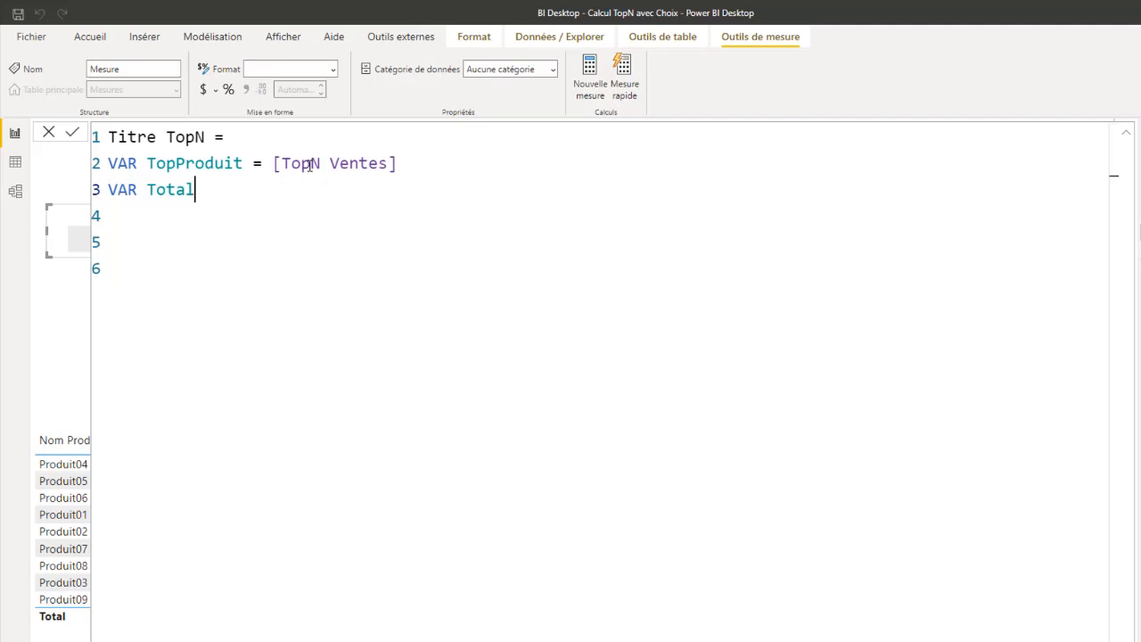
{"action": "type", "text": "Vente = [To"}
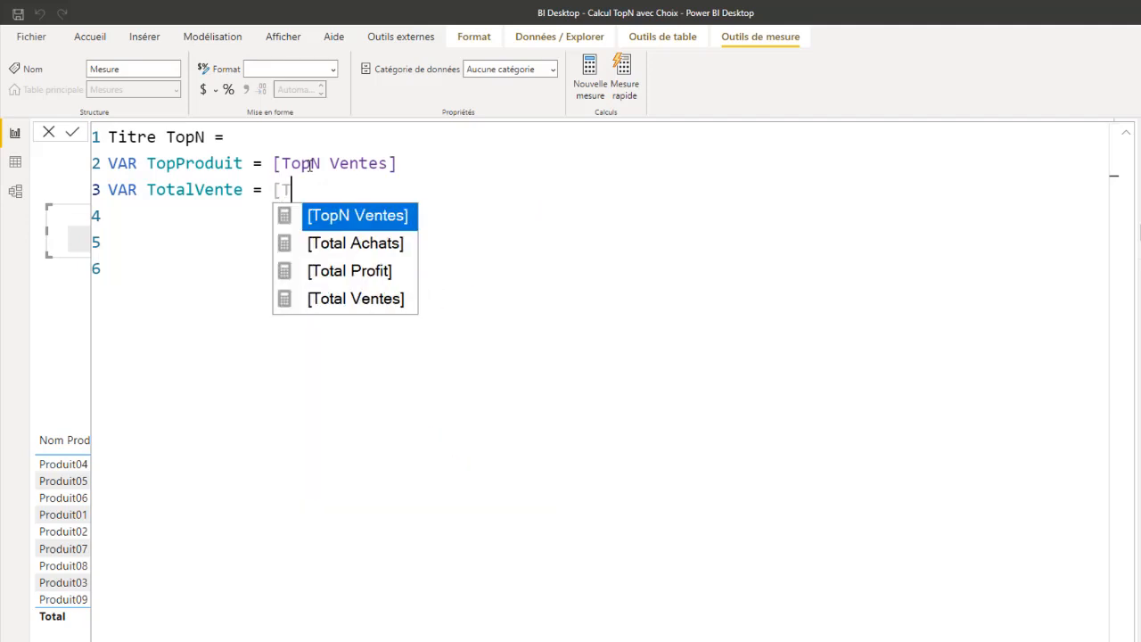
{"action": "key", "text": "Down"}
{"action": "key", "text": "Down"}
{"action": "key", "text": "Down"}
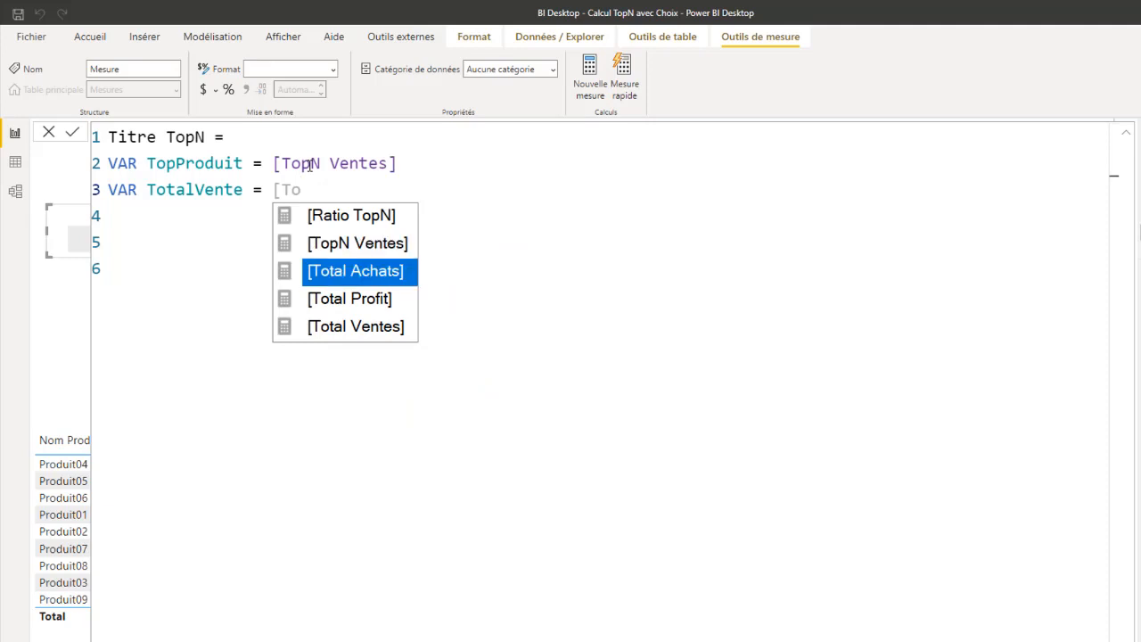
{"action": "key", "text": "Tab"}
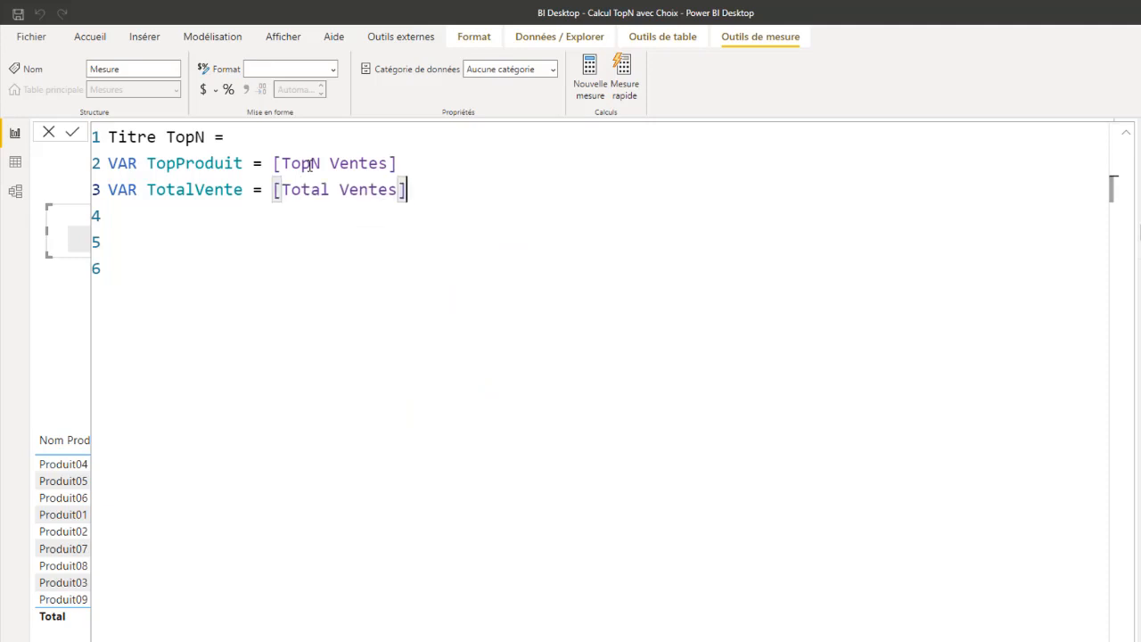
{"action": "key", "text": "Return"}
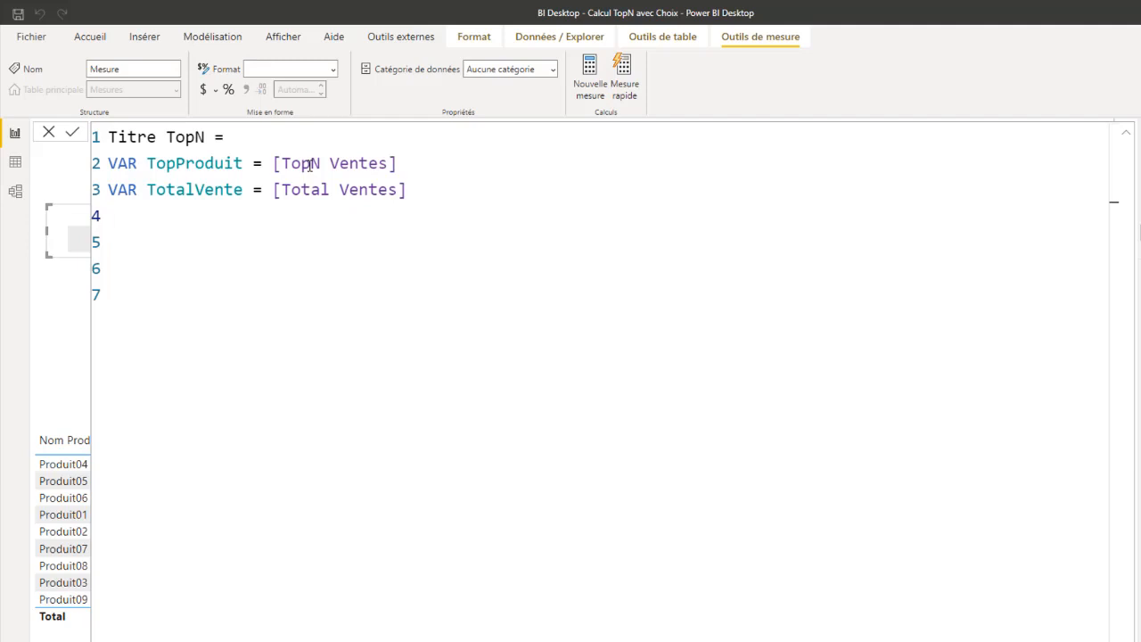
Declare a RatioPourcent variable in the Titre TopN formula and begin a DIVIDE function on the line below it.
{"action": "type", "text": "VAR RatioPoucenet"}
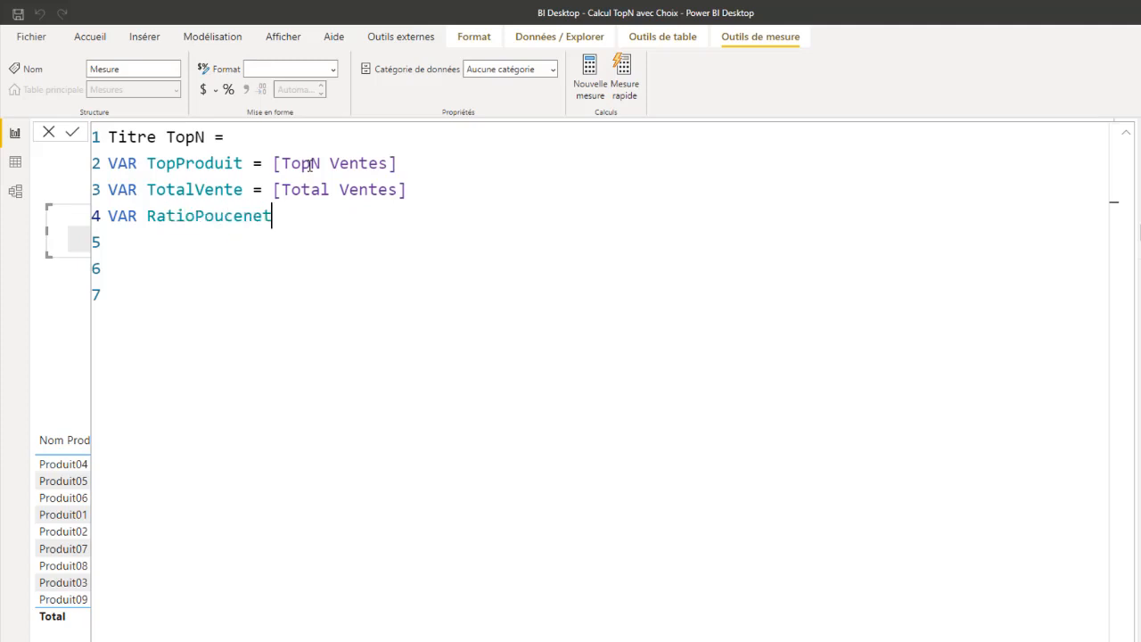
{"action": "key", "text": "BackSpace"}
{"action": "key", "text": "BackSpace"}
{"action": "key", "text": "BackSpace"}
{"action": "key", "text": "BackSpace"}
{"action": "type", "text": "rcent ="}
{"action": "key", "text": "Return"}
{"action": "type", "text": "DIV"}
{"action": "key", "text": "Tab"}
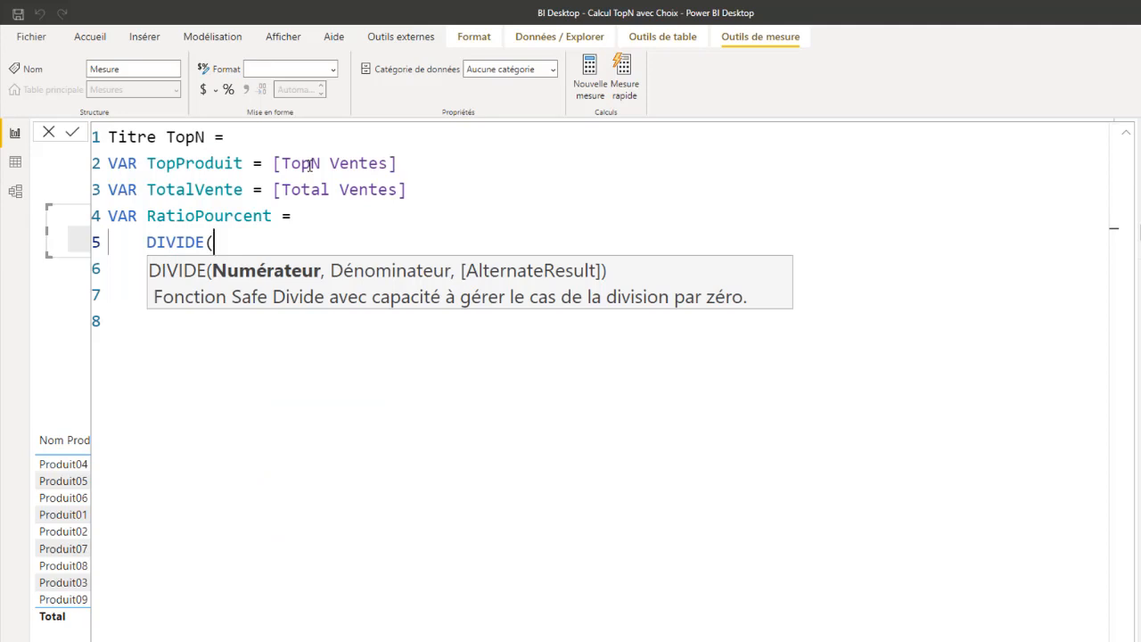
Use the TopProduit variable as the numerator of the DIVIDE function.
{"action": "type", "text": "top"}
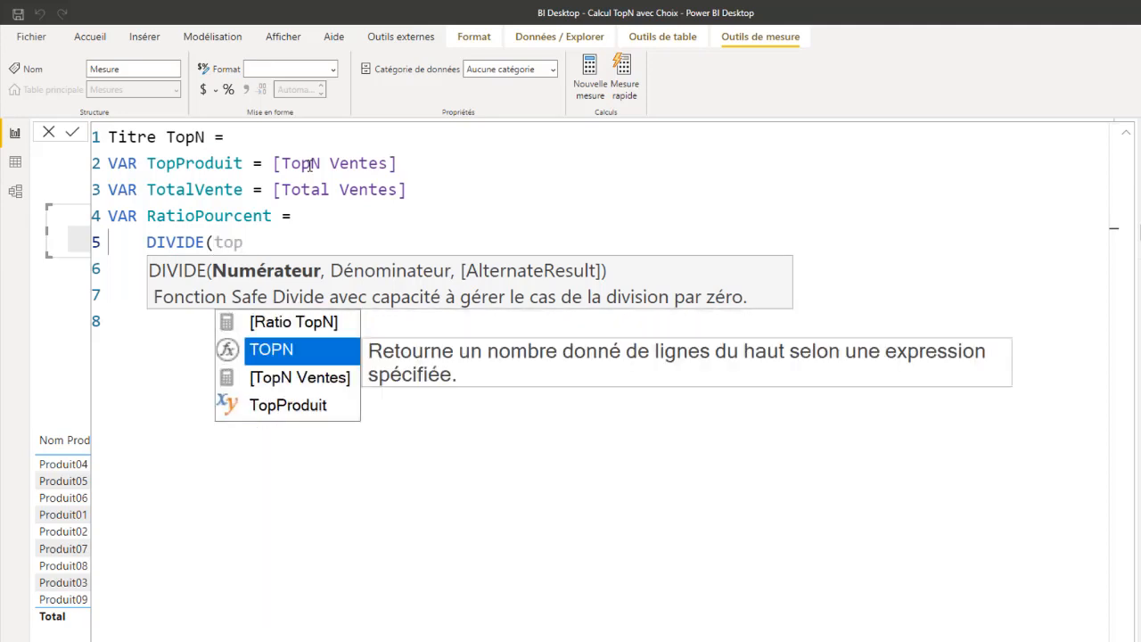
{"action": "key", "text": "Down"}
{"action": "key", "text": "Down"}
{"action": "key", "text": "Tab"}
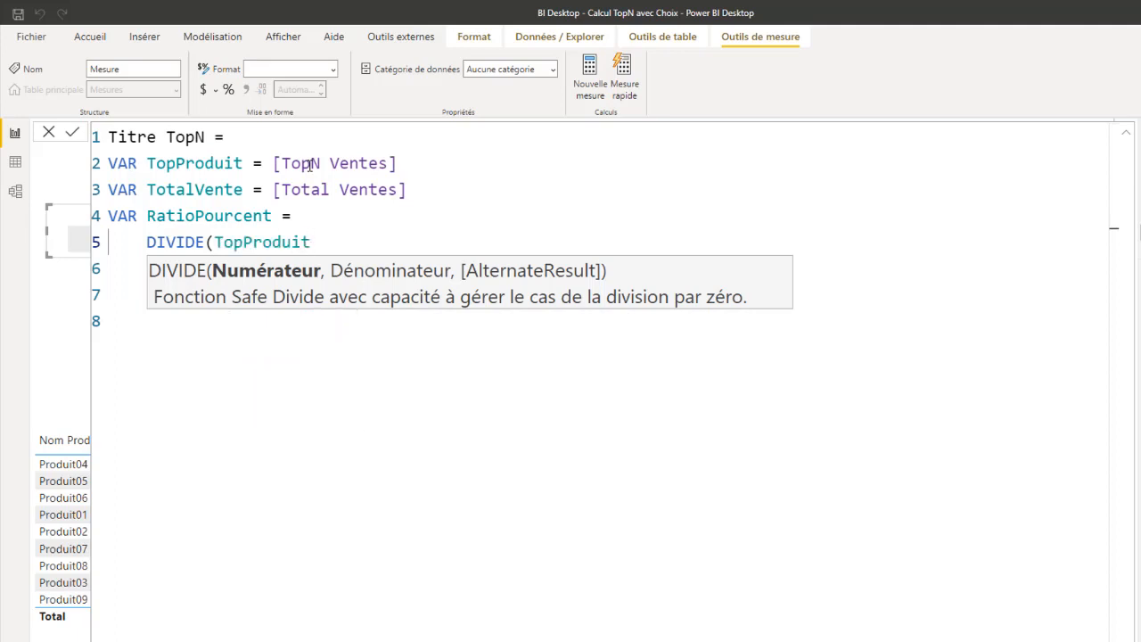
{"action": "type", "text": ","}
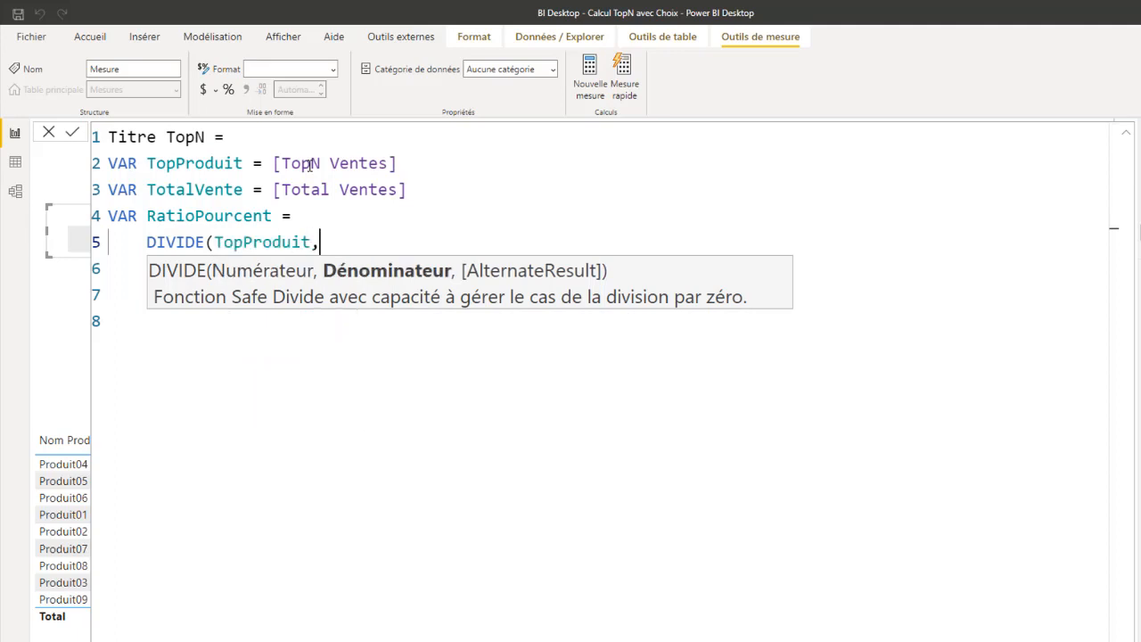
Complete the DIVIDE function with the [Total Ventes] measure as denominator and BLANK() as alternate result.
{"action": "type", "text": "tot"}
{"action": "key", "text": "Down"}
{"action": "key", "text": "Down"}
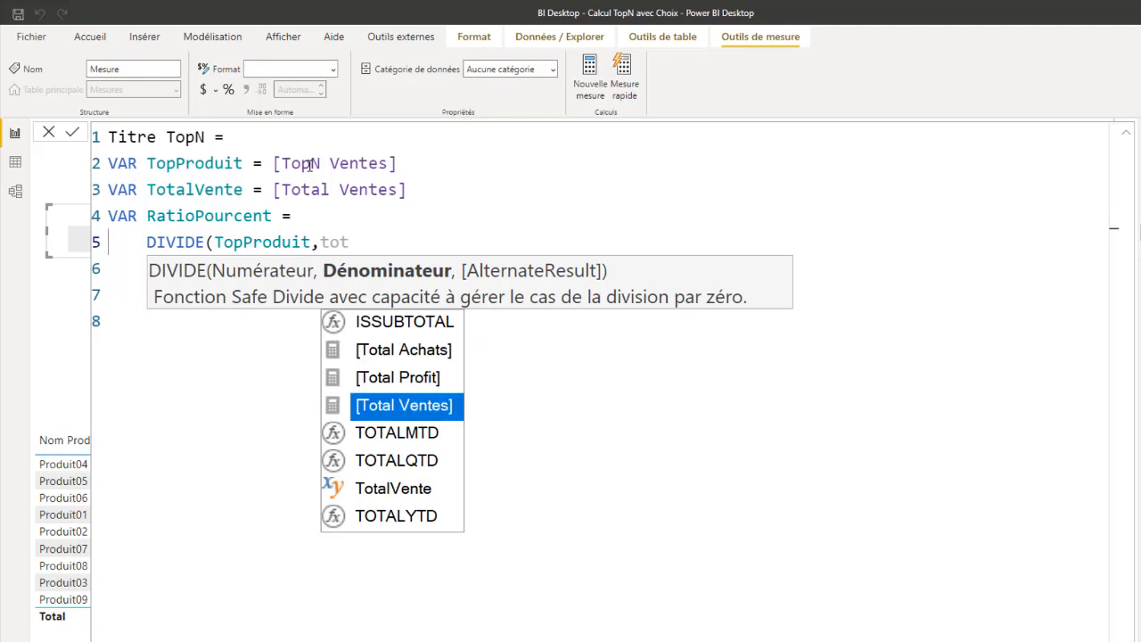
{"action": "key", "text": "Tab"}
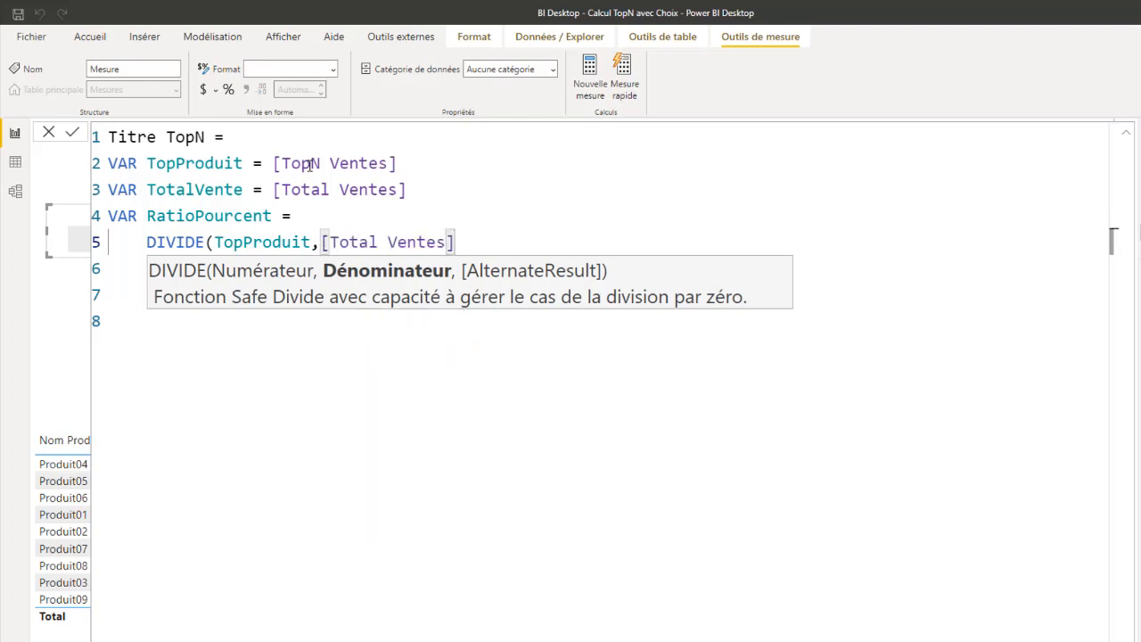
{"action": "type", "text": ","}
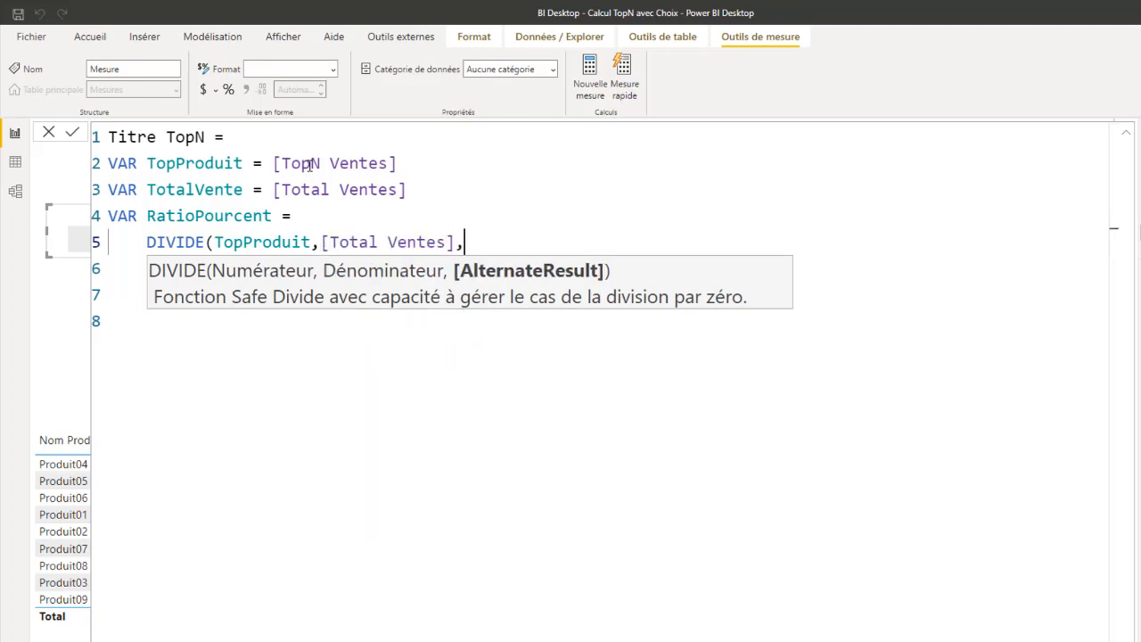
{"action": "type", "text": "bl"}
{"action": "key", "text": "Tab"}
{"action": "type", "text": "))"}
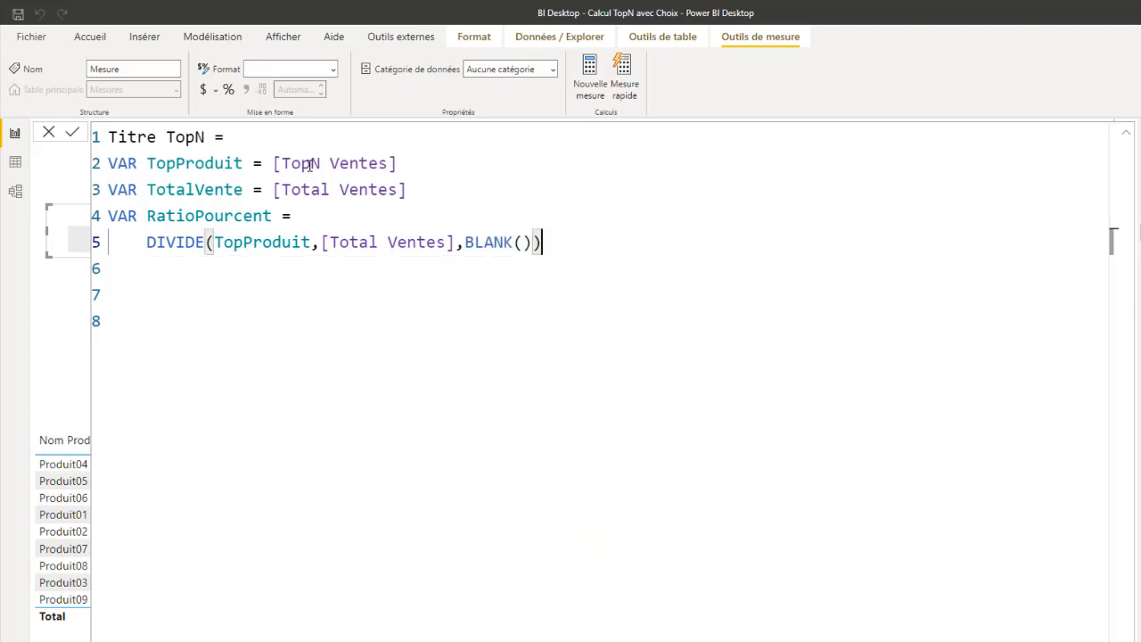
Add an unindented RETURN line below the DIVIDE expression and start a new line for the result.
{"action": "key", "text": "Return"}
{"action": "key", "text": "BackSpace"}
{"action": "type", "text": "TOU"}
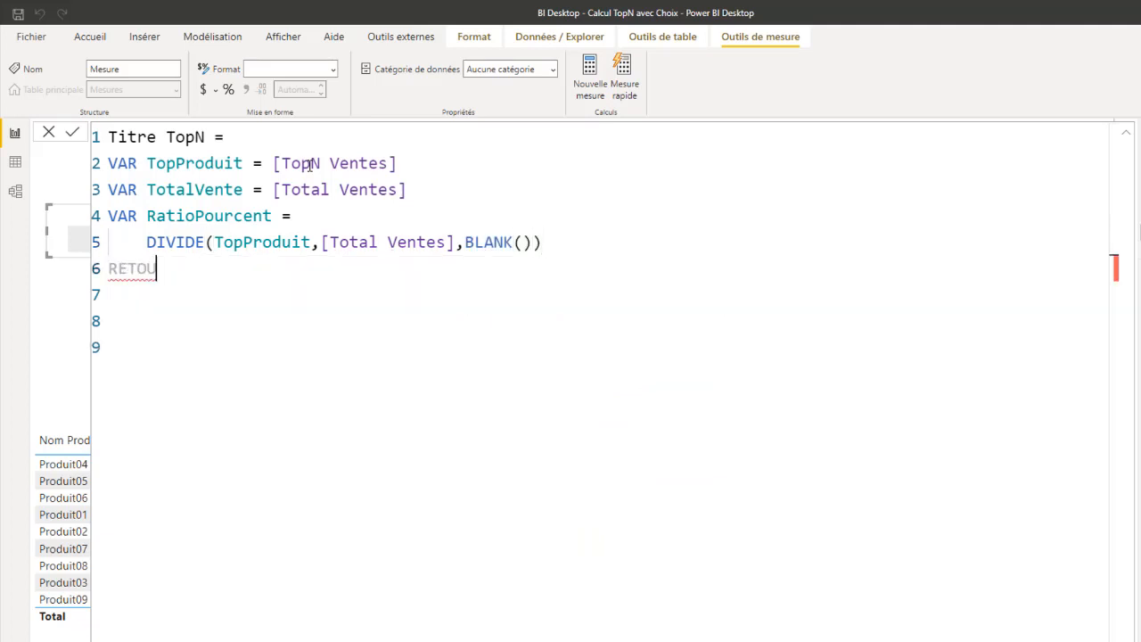
{"action": "type", "text": "RN"}
{"action": "key", "text": "BackSpace"}
{"action": "key", "text": "BackSpace"}
{"action": "key", "text": "BackSpace"}
{"action": "type", "text": "U"}
{"action": "key", "text": "BackSpace"}
{"action": "key", "text": "BackSpace"}
{"action": "type", "text": "URN"}
{"action": "key", "text": "Return"}
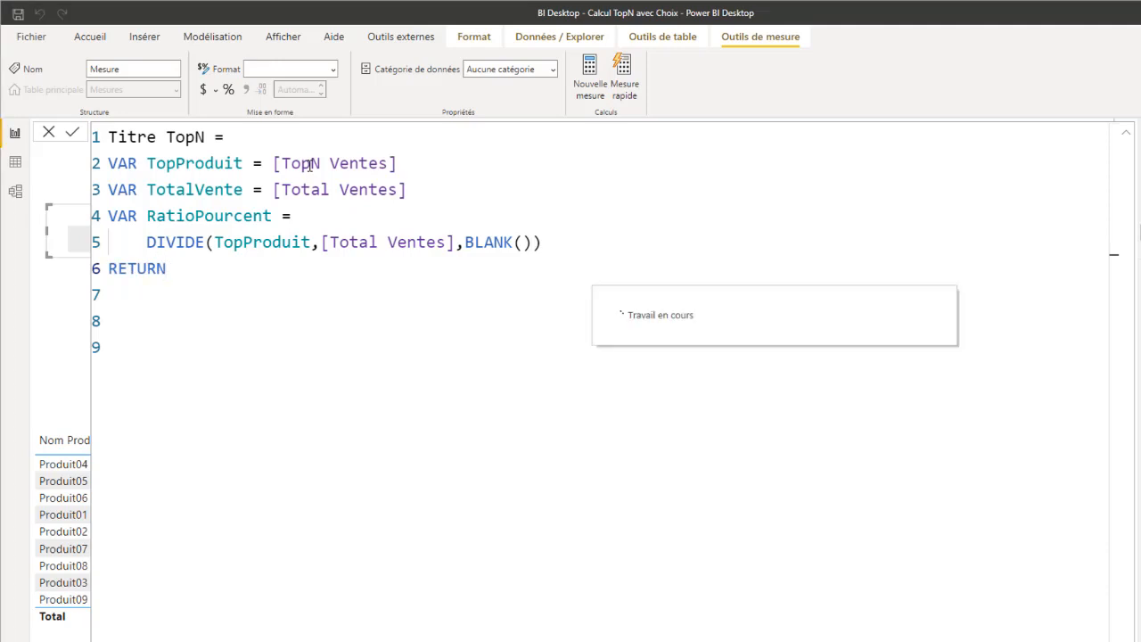
{"action": "left_click", "coordinate": [181, 268]}
{"action": "key", "text": "Return"}
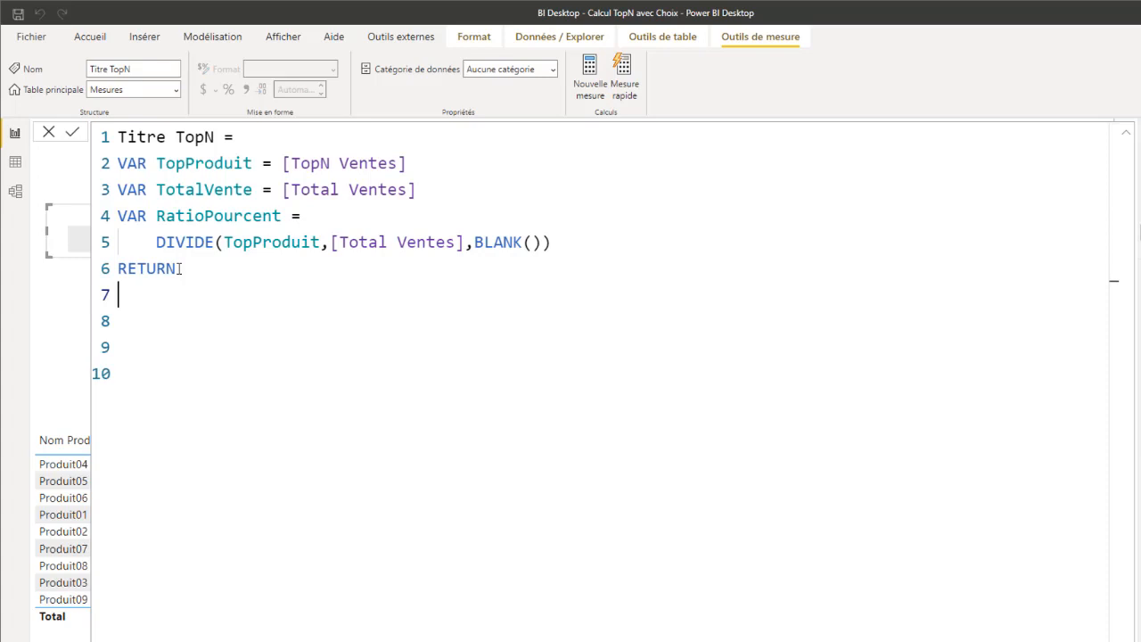
Begin the returned expression with "Votre Top " & SELECTEDVALUE('TopN Selection'[Value]).
{"action": "type", "text": "\"Votre Top"}
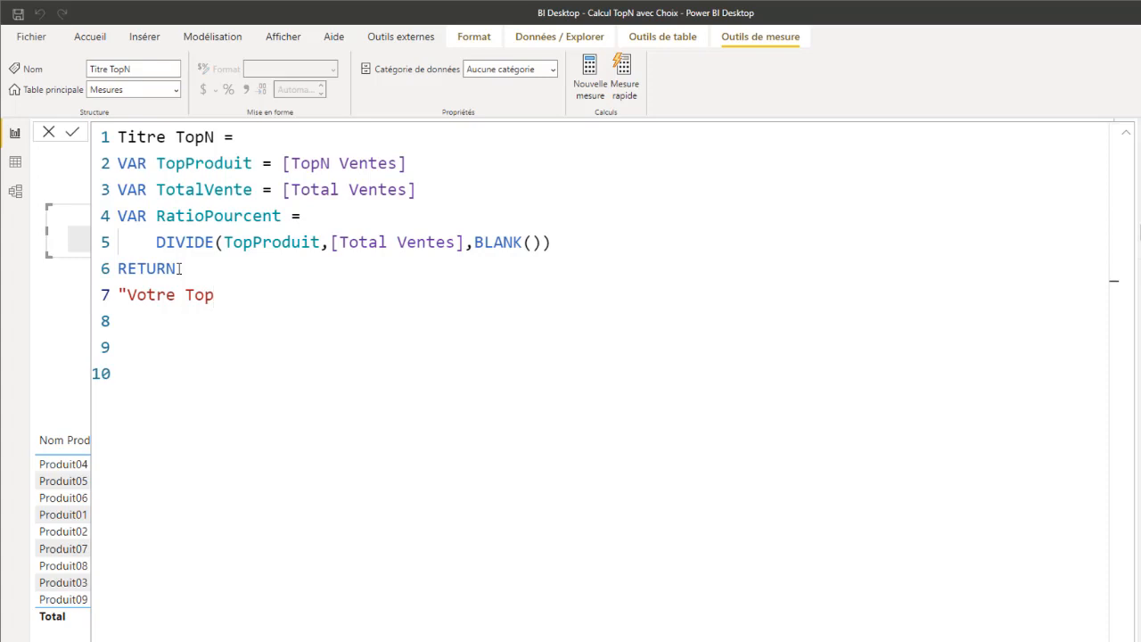
{"action": "type", "text": " \" & Sel"}
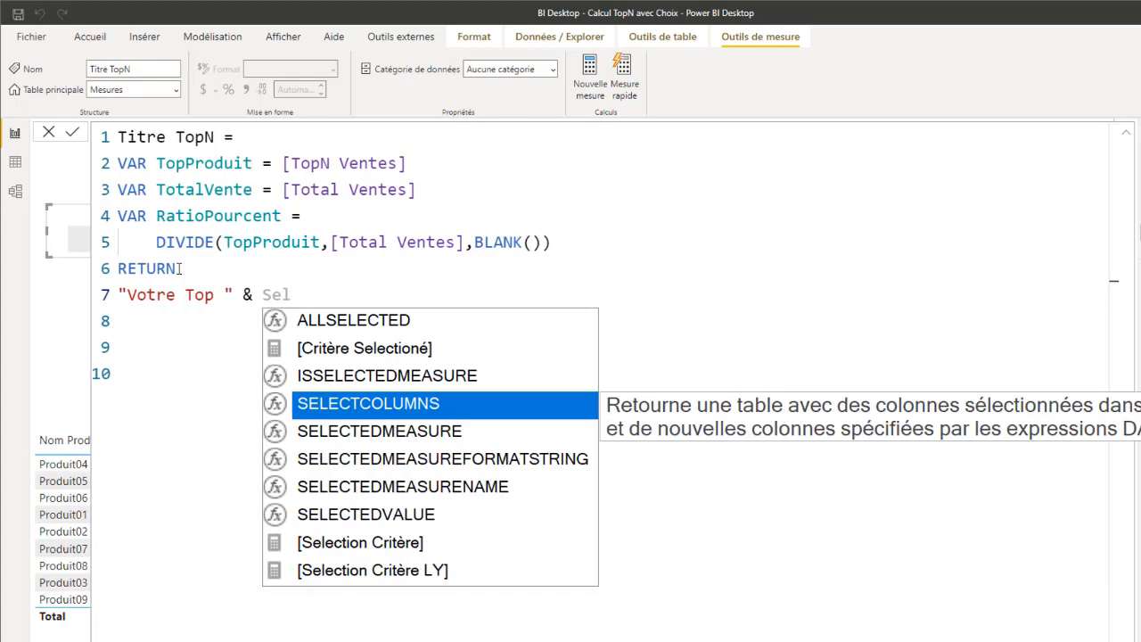
{"action": "key", "text": "Down"}
{"action": "key", "text": "Down"}
{"action": "key", "text": "Down"}
{"action": "key", "text": "Down"}
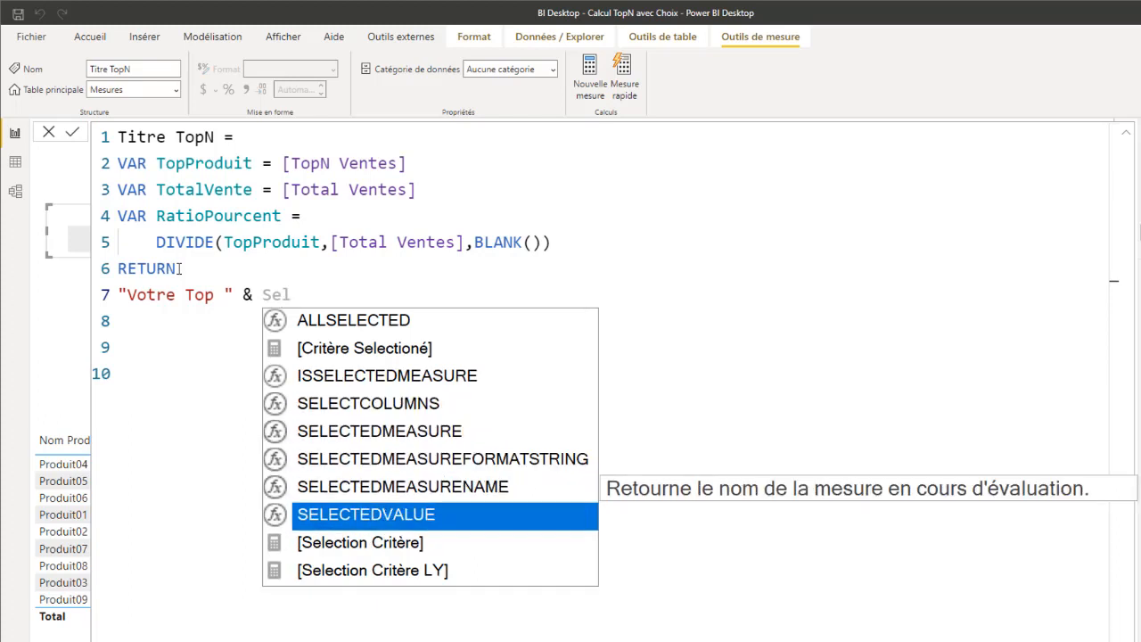
{"action": "key", "text": "Tab"}
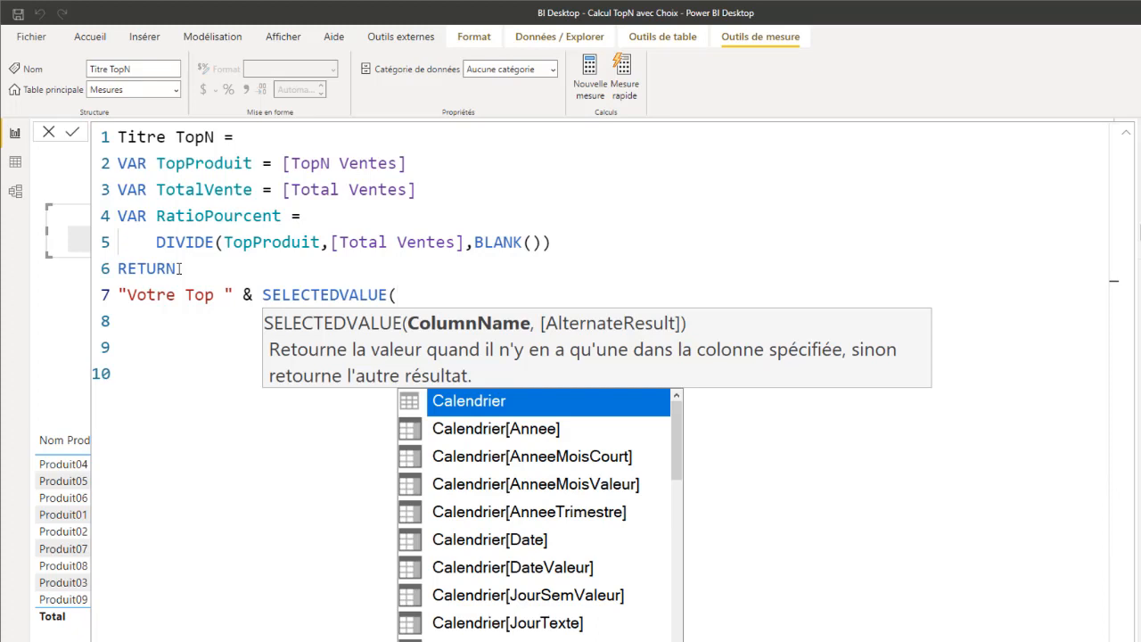
{"action": "type", "text": "ton"}
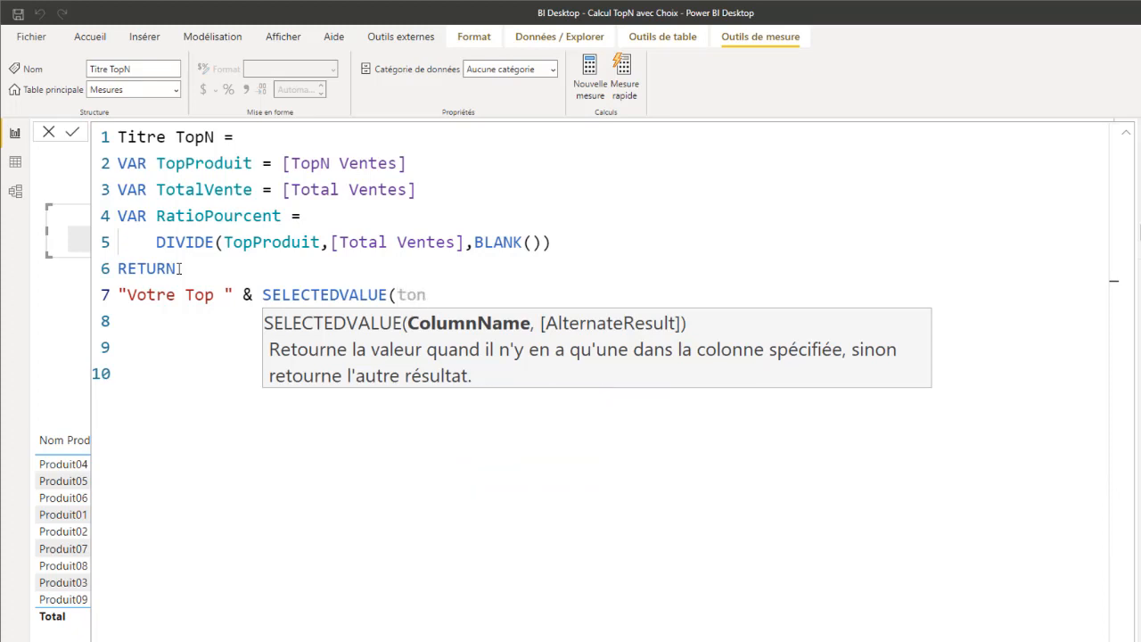
{"action": "key", "text": "BackSpace"}
{"action": "key", "text": "Down"}
{"action": "key", "text": "Tab"}
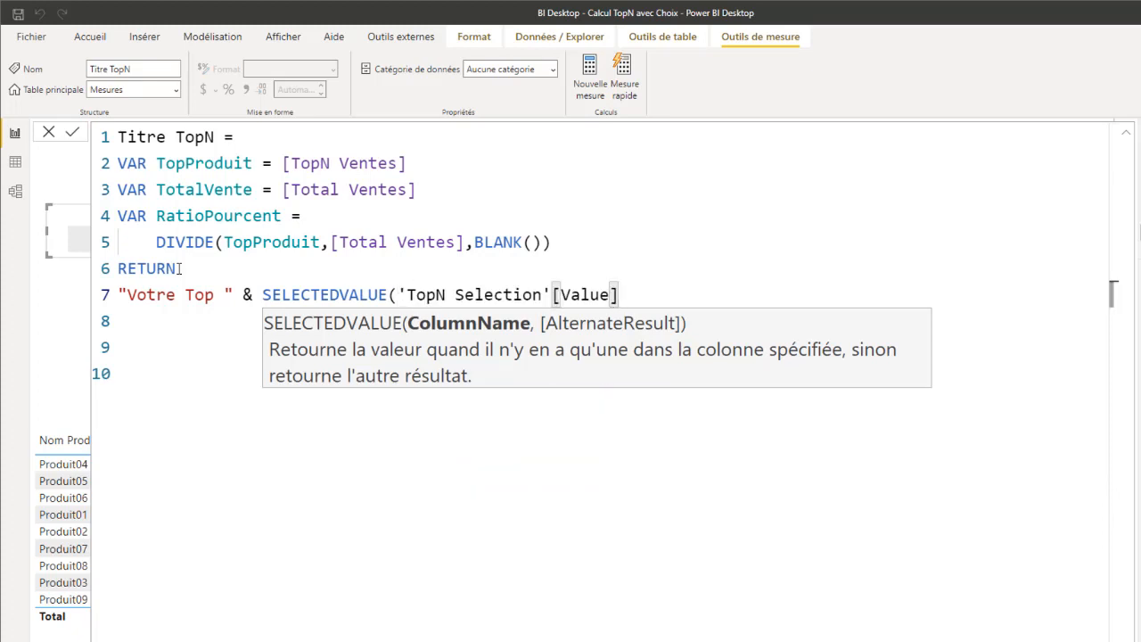
{"action": "type", "text": ")"}
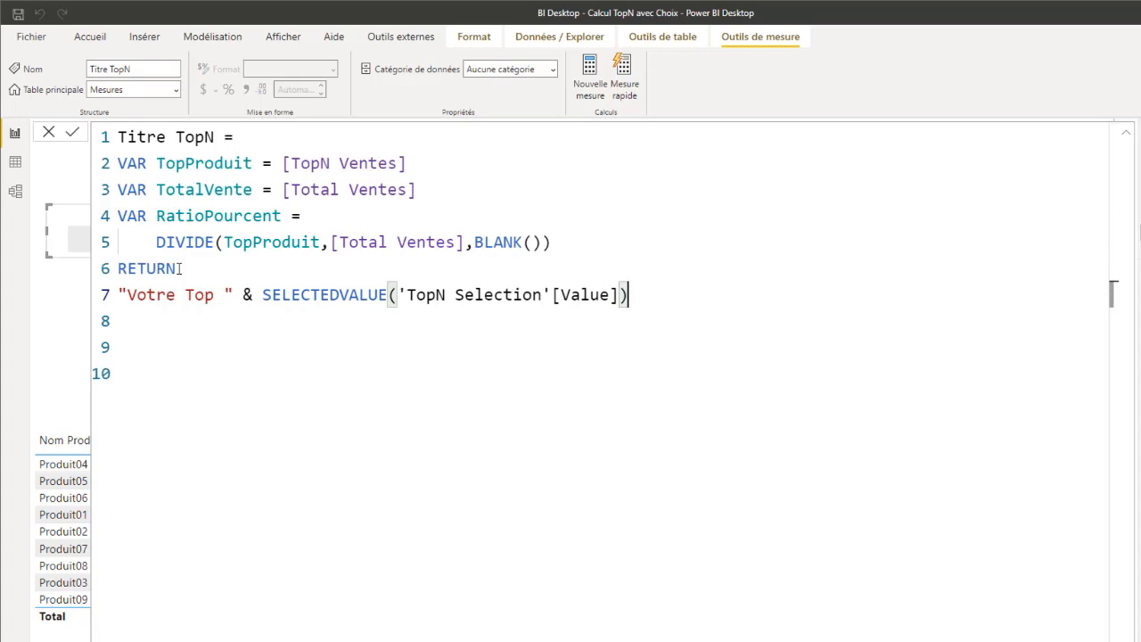
Append the text " représente " to the returned expression with an & operator.
{"action": "type", "text": " & \" "}
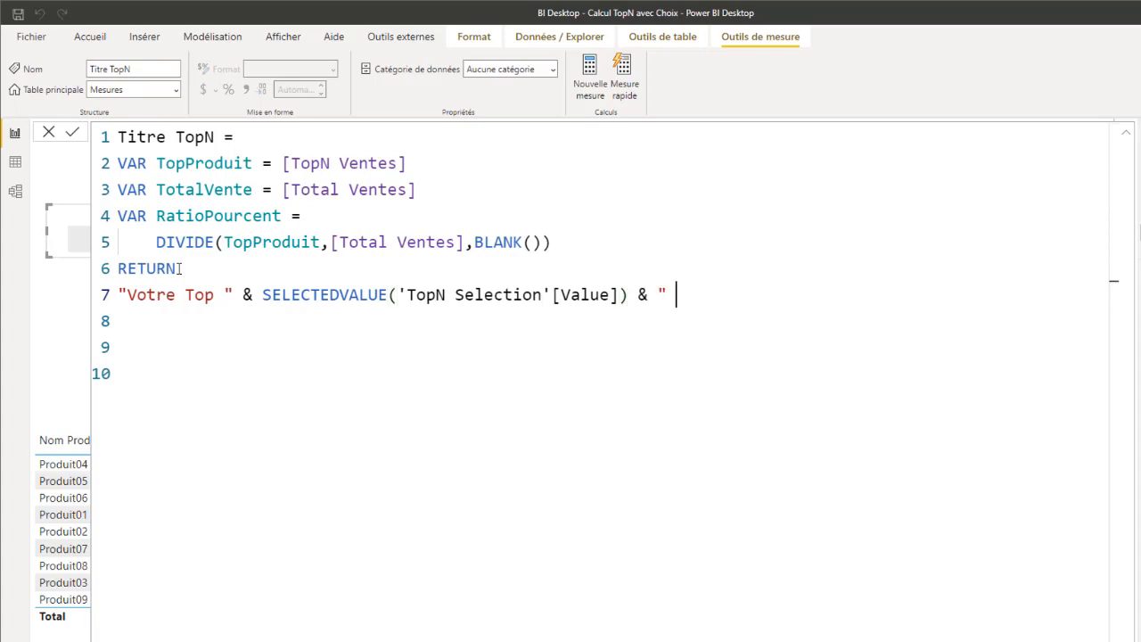
{"action": "type", "text": "Représé"}
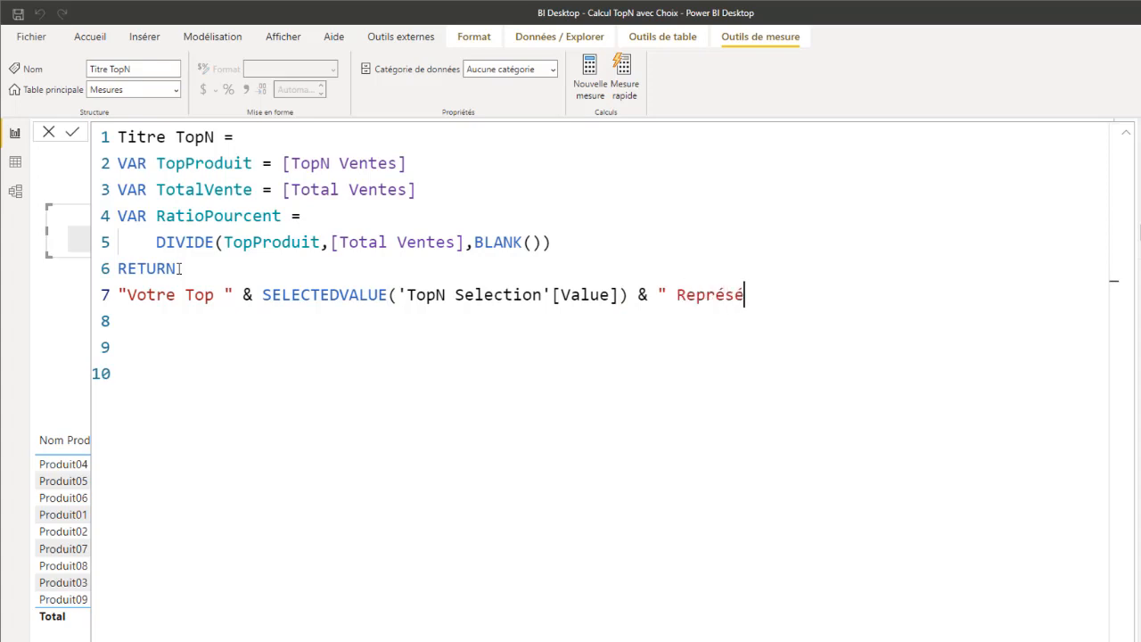
{"action": "key", "text": "BackSpace"}
{"action": "key", "text": "BackSpace"}
{"action": "key", "text": "BackSpace"}
{"action": "key", "text": "BackSpace"}
{"action": "key", "text": "BackSpace"}
{"action": "key", "text": "BackSpace"}
{"action": "key", "text": "BackSpace"}
{"action": "type", "text": "repré"}
{"action": "type", "text": "sente"}
{"action": "type", "text": " \" "}
{"action": "type", "text": "fo"}
{"action": "key", "text": "BackSpace"}
{"action": "key", "text": "BackSpace"}
{"action": "type", "text": "t"}
{"action": "key", "text": "BackSpace"}
{"action": "type", "text": "rio"}
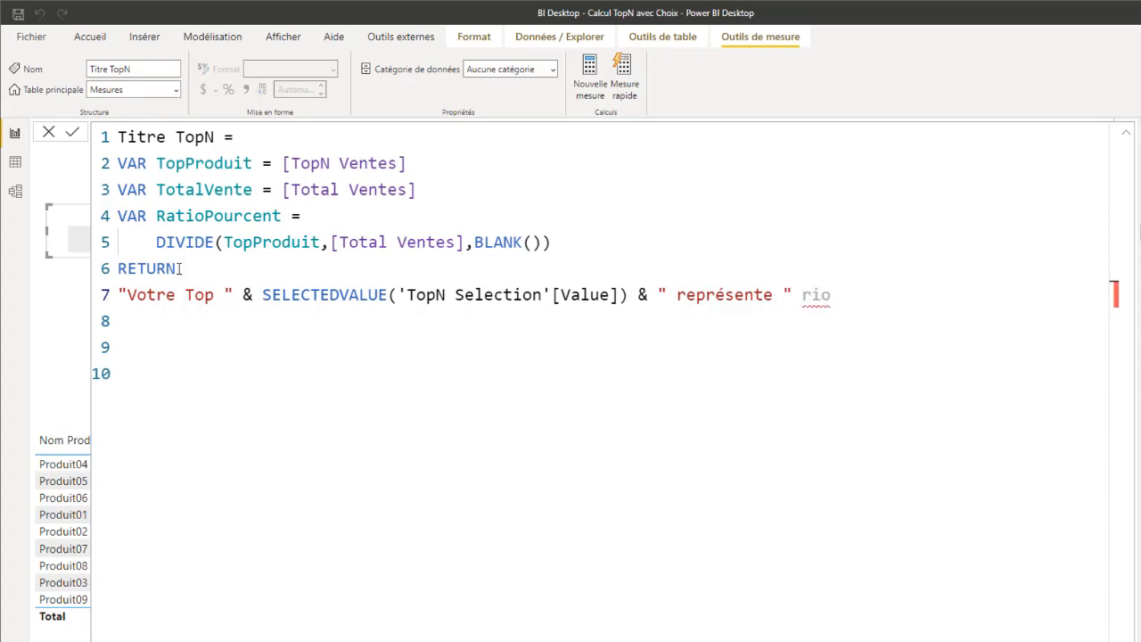
{"action": "key", "text": "BackSpace"}
{"action": "key", "text": "BackSpace"}
{"action": "key", "text": "BackSpace"}
{"action": "type", "text": "ratio"}
{"action": "key", "text": "BackSpace"}
{"action": "key", "text": "BackSpace"}
{"action": "key", "text": "BackSpace"}
{"action": "key", "text": "BackSpace"}
{"action": "key", "text": "BackSpace"}
Concatenate the RatioPourcent variable to the end of the returned expression with an & operator.
{"action": "type", "text": "& ratio"}
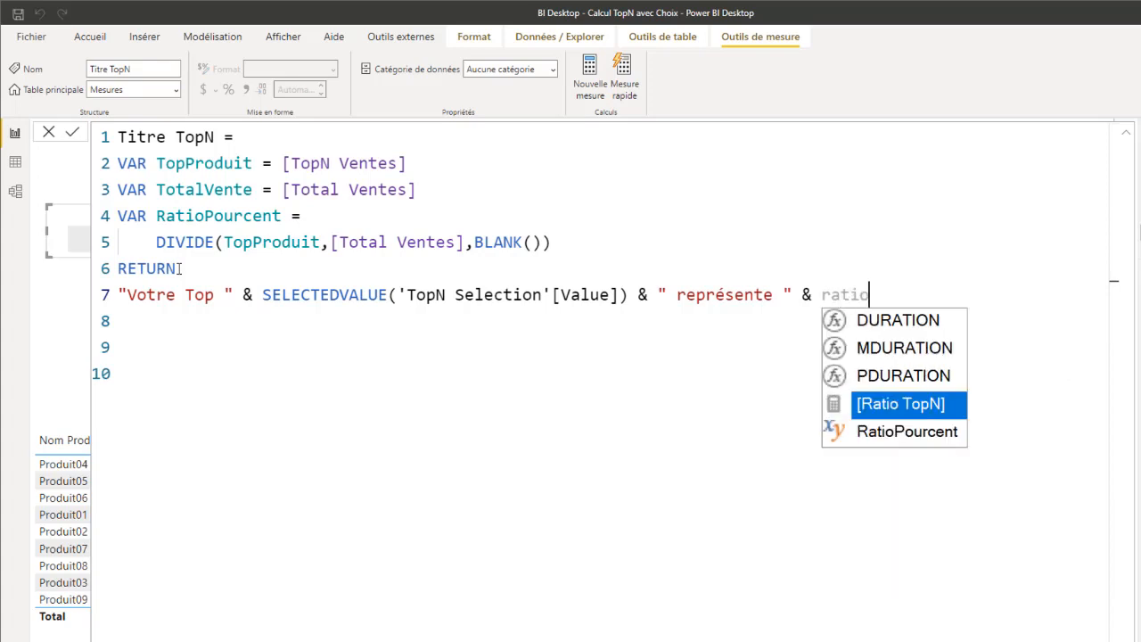
{"action": "key", "text": "Down"}
{"action": "key", "text": "Tab"}
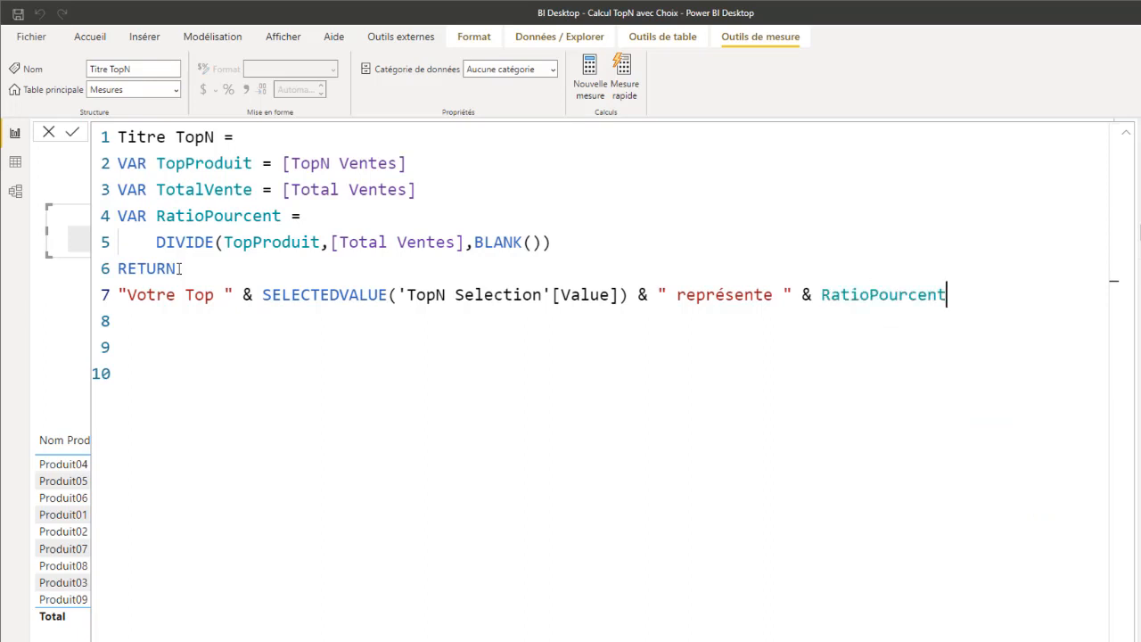
Wrap RatioPourcent in a FORMAT function with the format string " #.#%", then validate the measure and collapse its formula.
{"action": "left_click", "coordinate": [825, 295]}
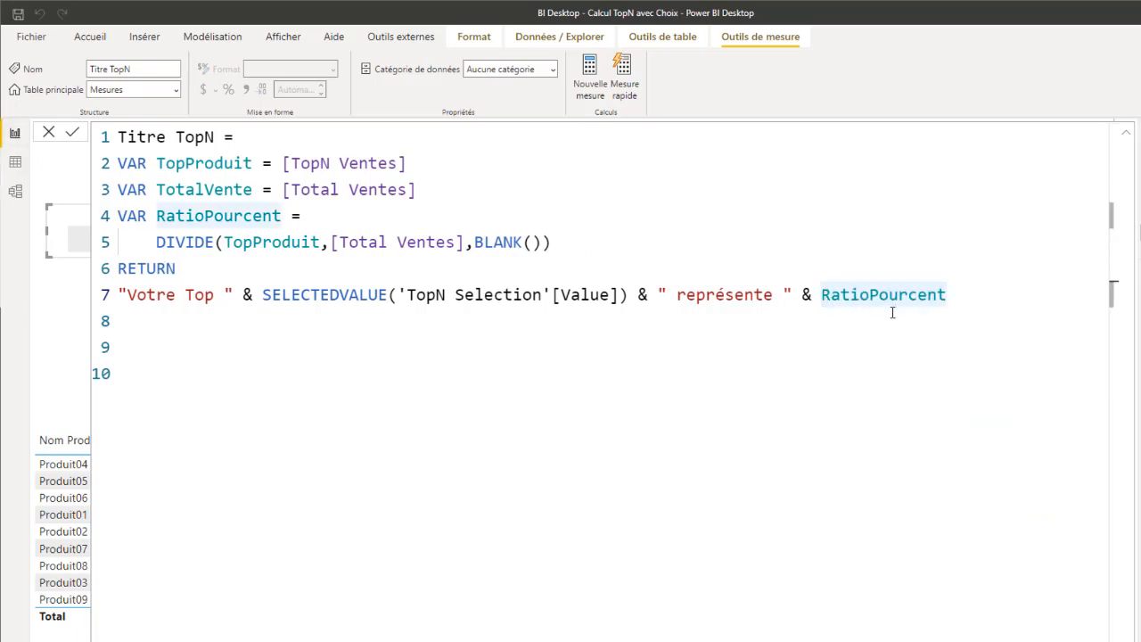
{"action": "type", "text": "format("}
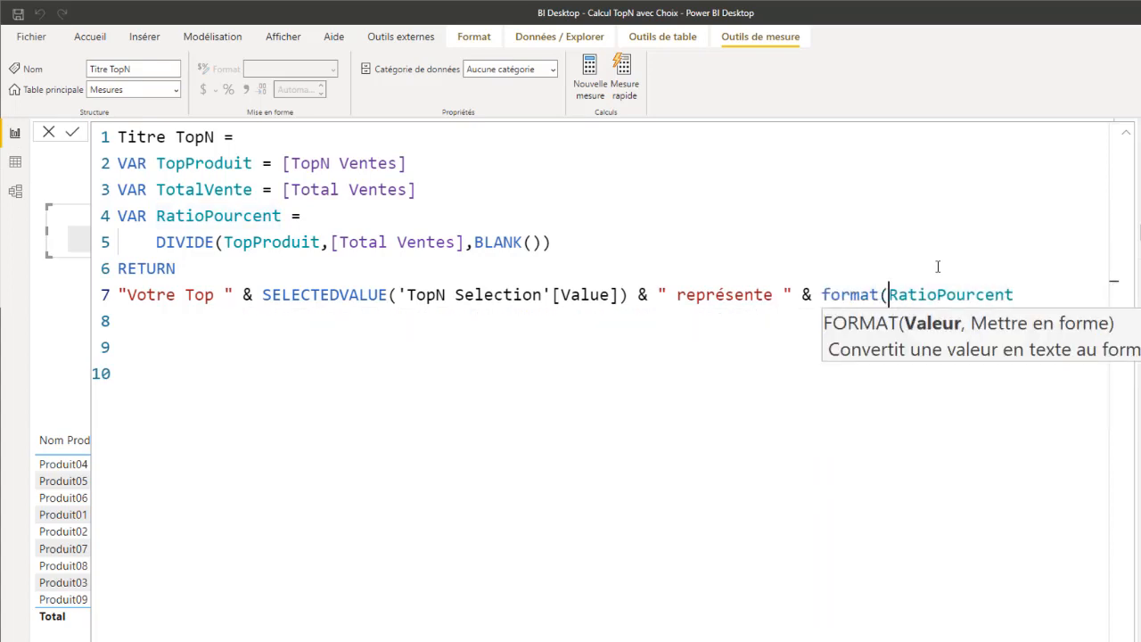
{"action": "left_click", "coordinate": [1021, 294]}
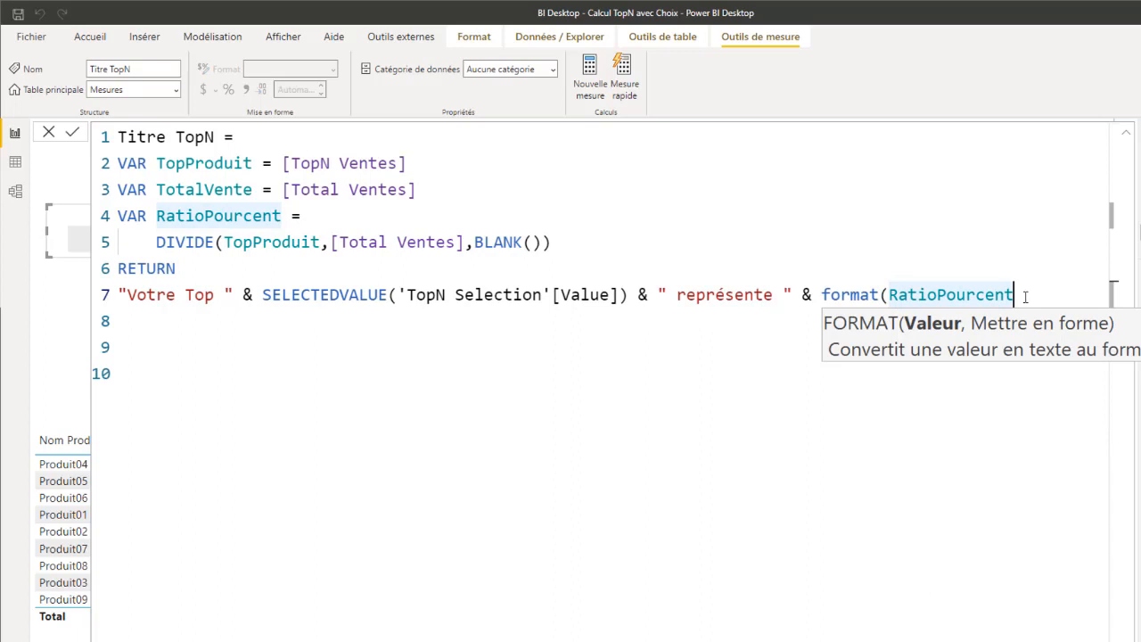
{"action": "type", "text": ","}
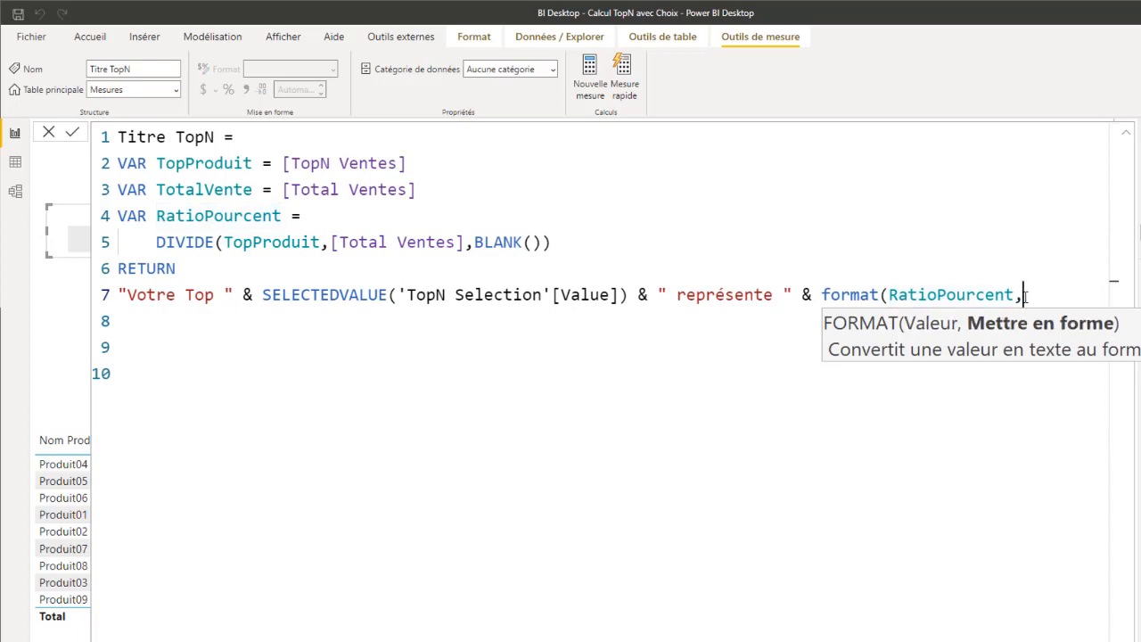
{"action": "type", "text": "\" #.#%\")"}
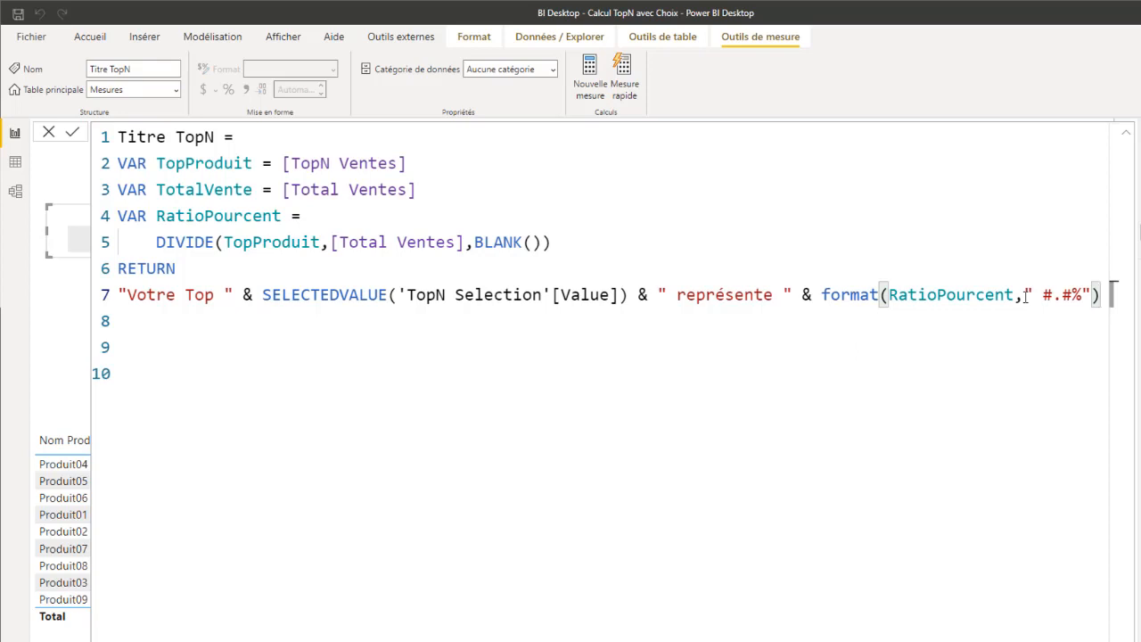
{"action": "key", "text": "Return"}
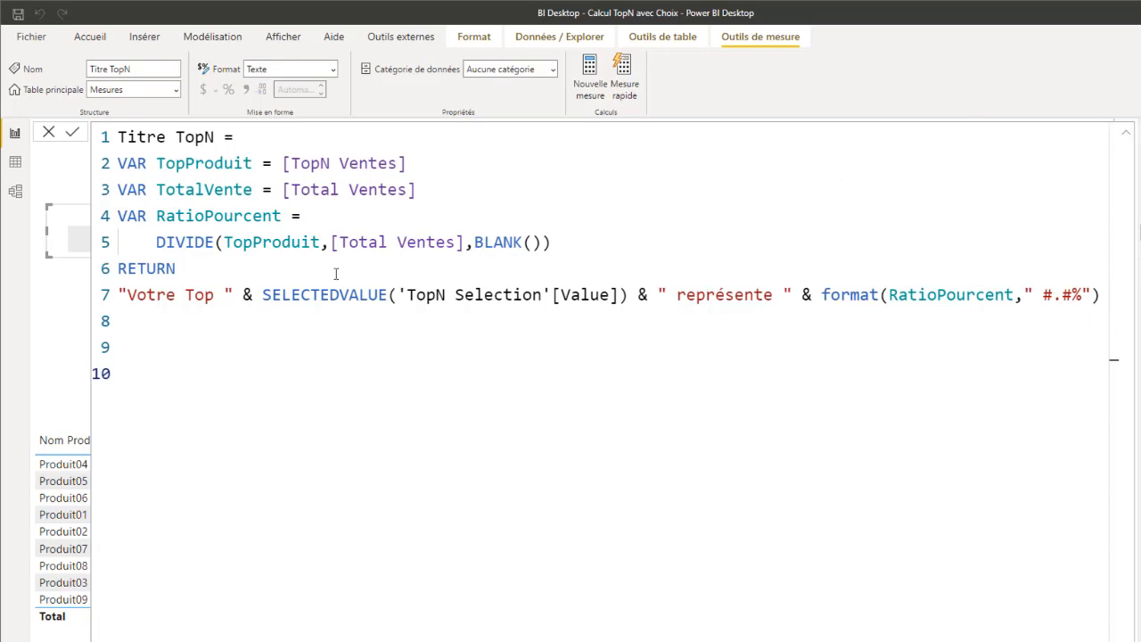
{"action": "left_click", "coordinate": [1127, 136]}
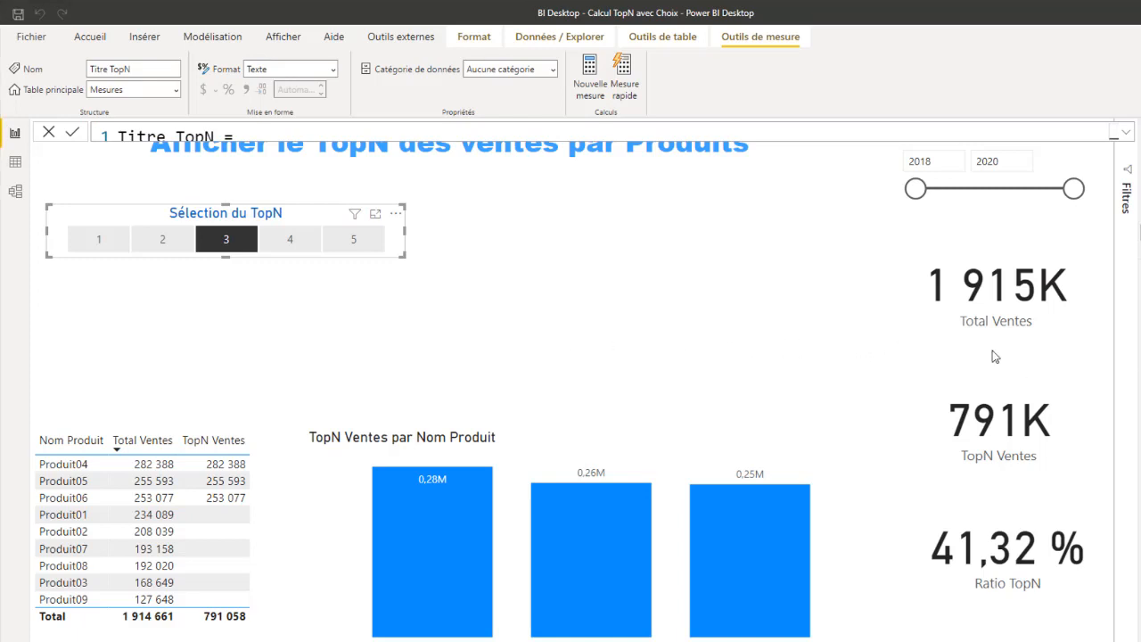
Display the Titre TopN measure in a shortened card in the empty area below the slicer, and set the TopN selection to 4.
{"action": "left_click", "coordinate": [743, 359]}
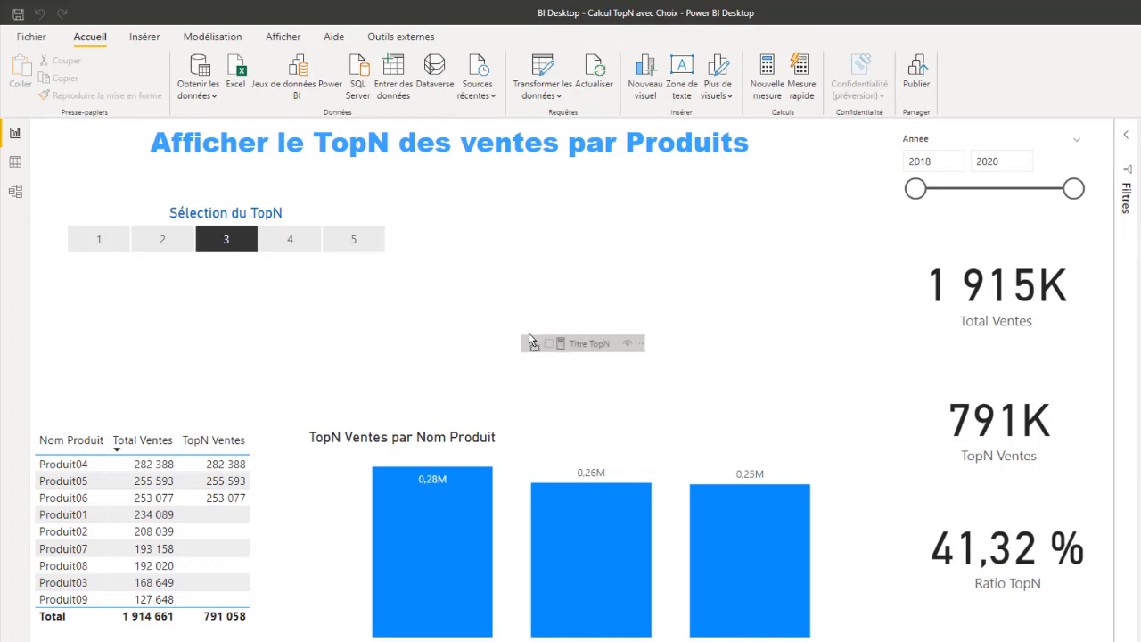
{"action": "left_click", "coordinate": [524, 351]}
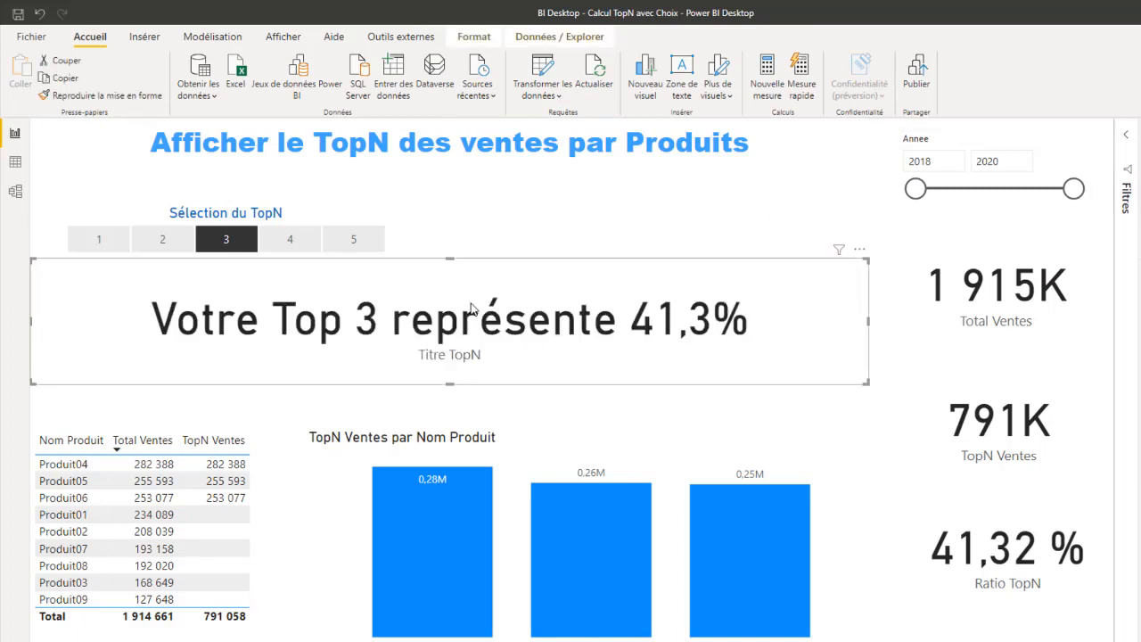
{"action": "left_click_drag", "start_coordinate": [450, 259], "coordinate": [450, 303]}
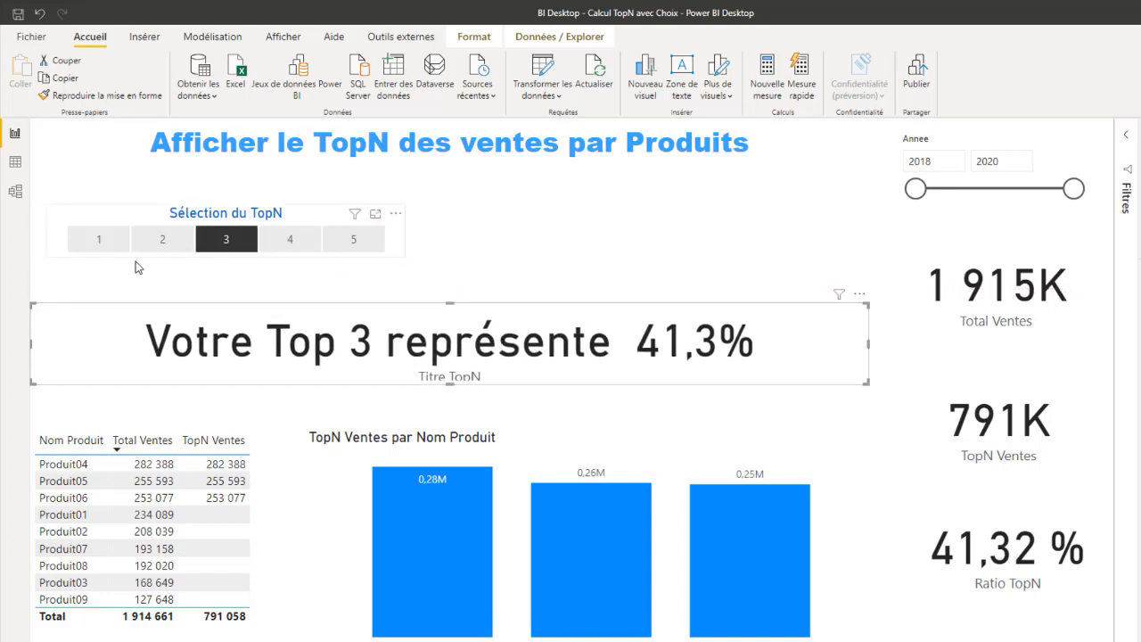
{"action": "left_click", "coordinate": [291, 239]}
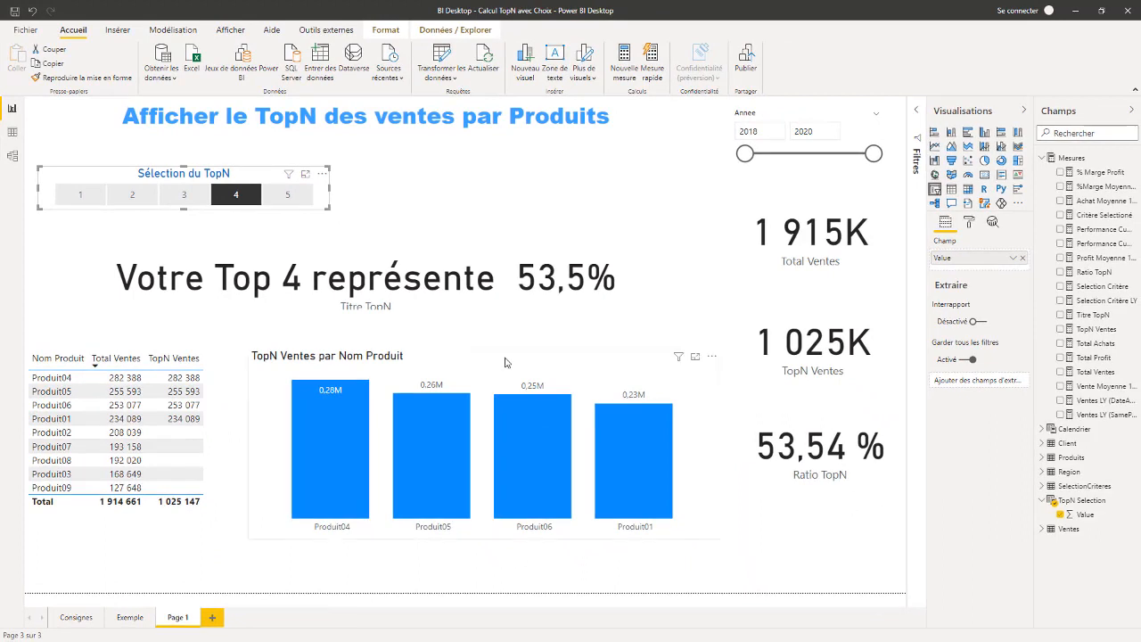
Turn off the title of the TopN Ventes par Nom Produit column chart.
{"action": "left_click", "coordinate": [505, 357]}
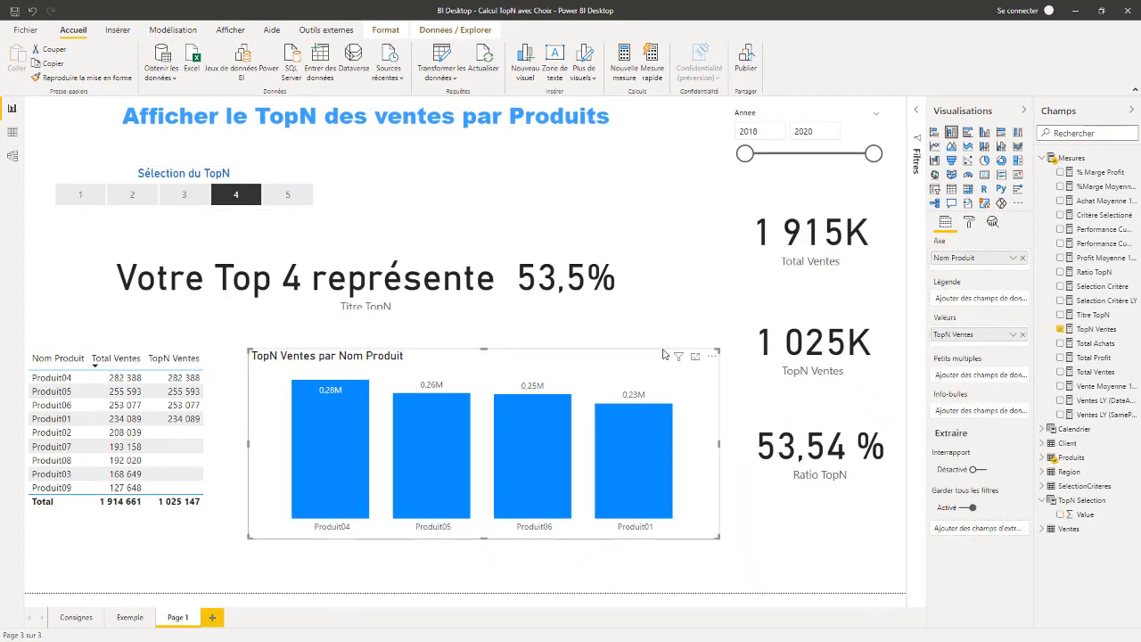
{"action": "left_click", "coordinate": [970, 224]}
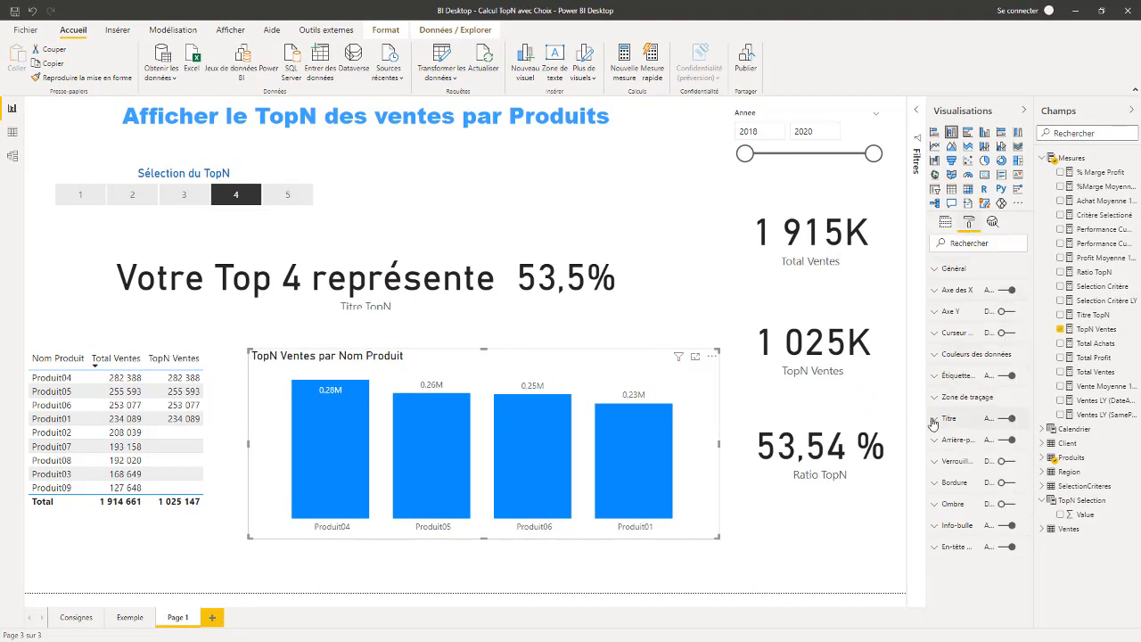
{"action": "left_click", "coordinate": [1011, 419]}
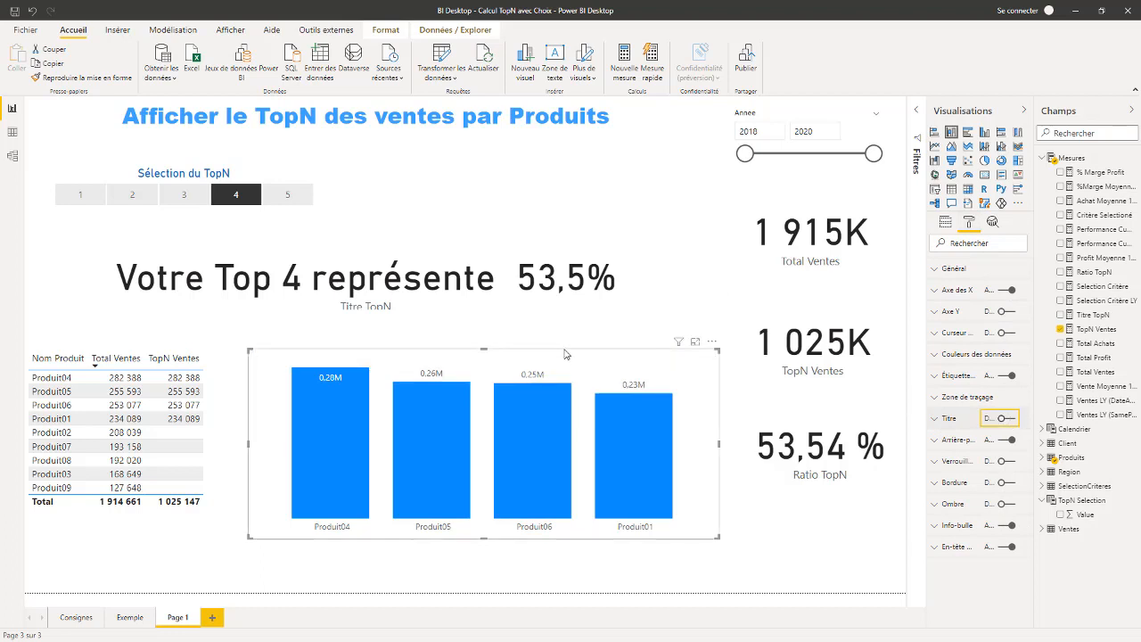
Turn off the category label beneath the text in the Titre TopN card.
{"action": "left_click", "coordinate": [475, 259]}
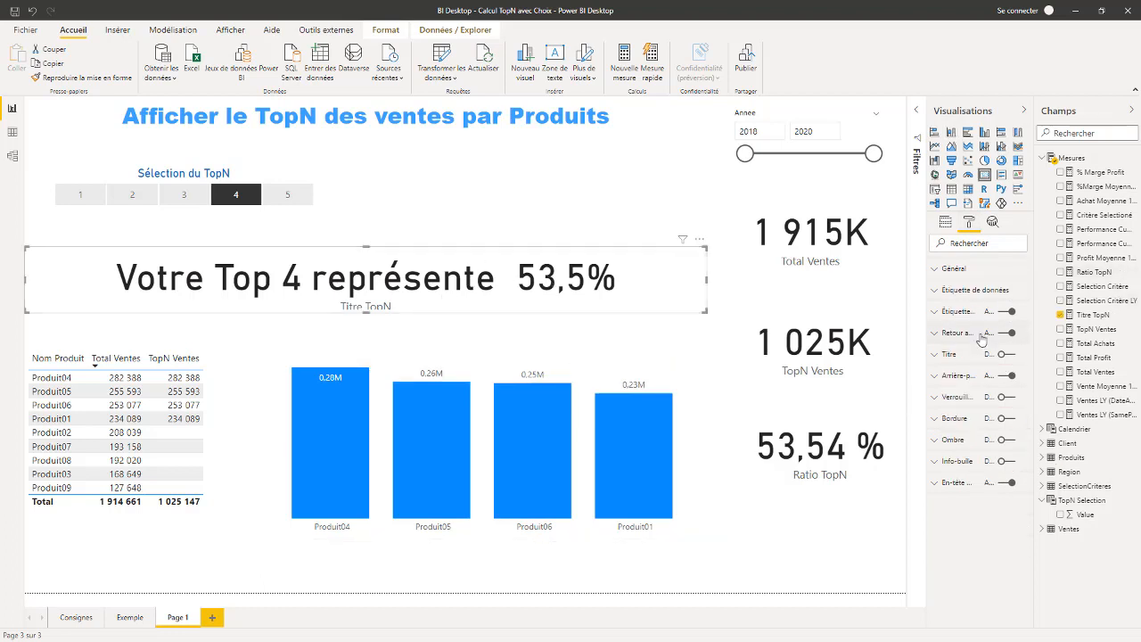
{"action": "left_click", "coordinate": [1012, 375]}
{"action": "left_click", "coordinate": [1012, 312]}
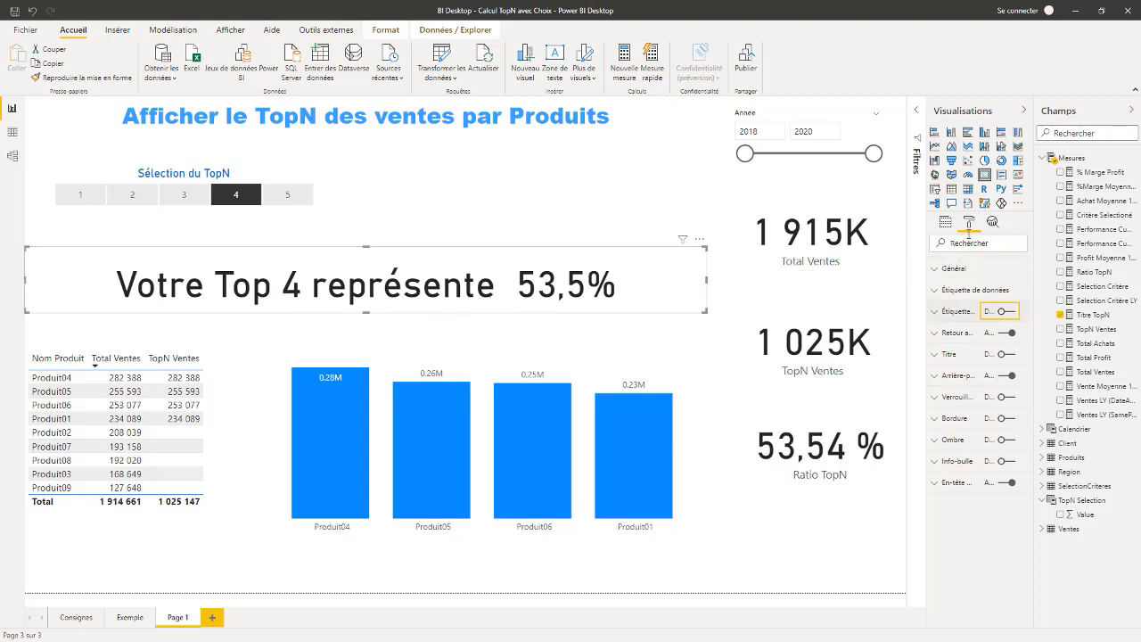
Set the Titre TopN card's data label colour to a darker blue from the theme colours.
{"action": "left_click", "coordinate": [936, 268]}
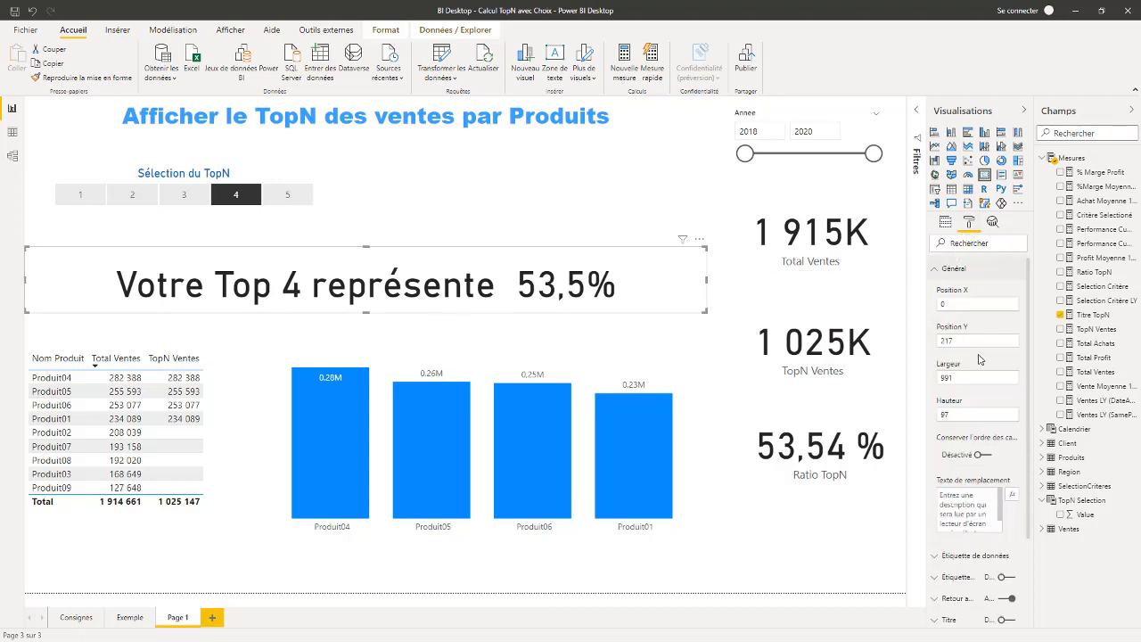
{"action": "scroll", "coordinate": [965, 490], "scroll_direction": "down", "scroll_amount": 2}
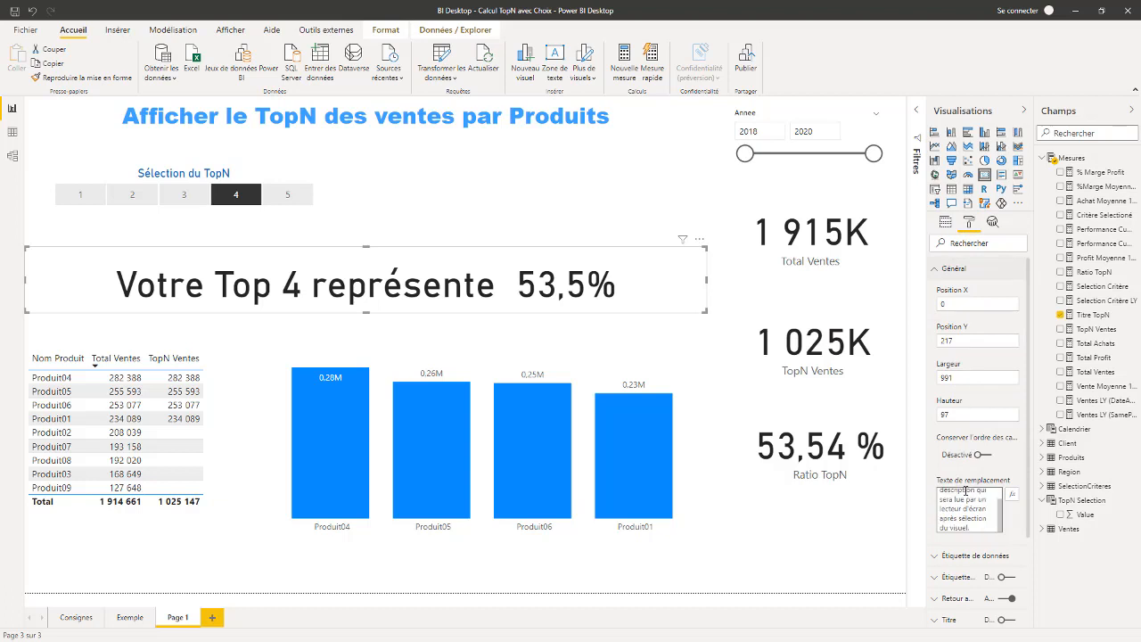
{"action": "left_click", "coordinate": [937, 558]}
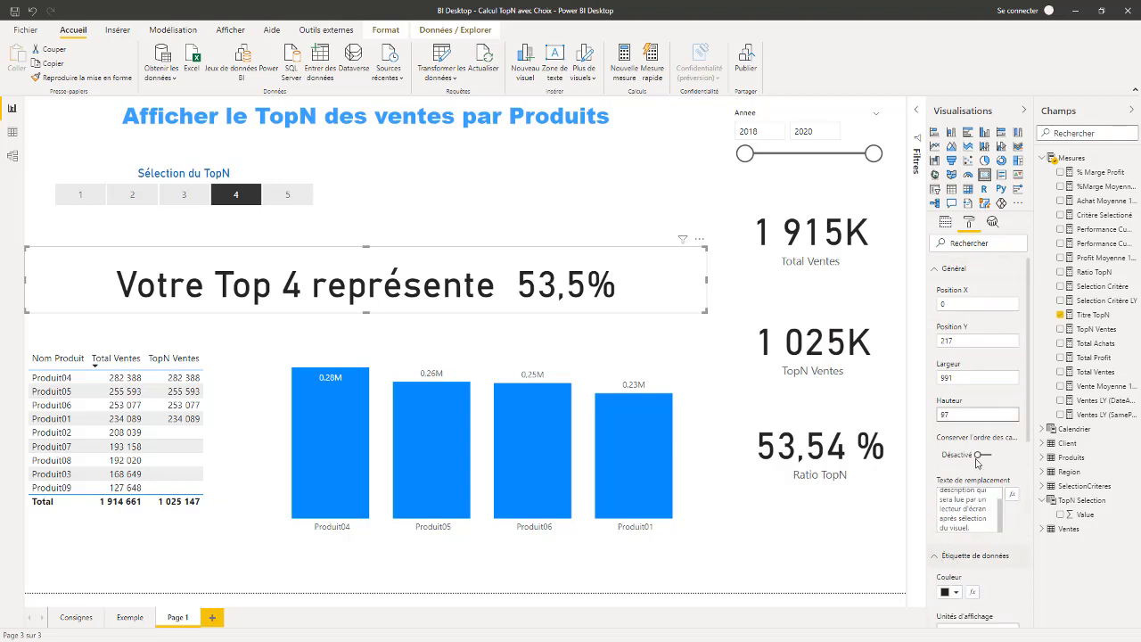
{"action": "scroll", "coordinate": [961, 593], "scroll_direction": "down", "scroll_amount": 5}
{"action": "scroll", "coordinate": [977, 426], "scroll_direction": "up", "scroll_amount": 5}
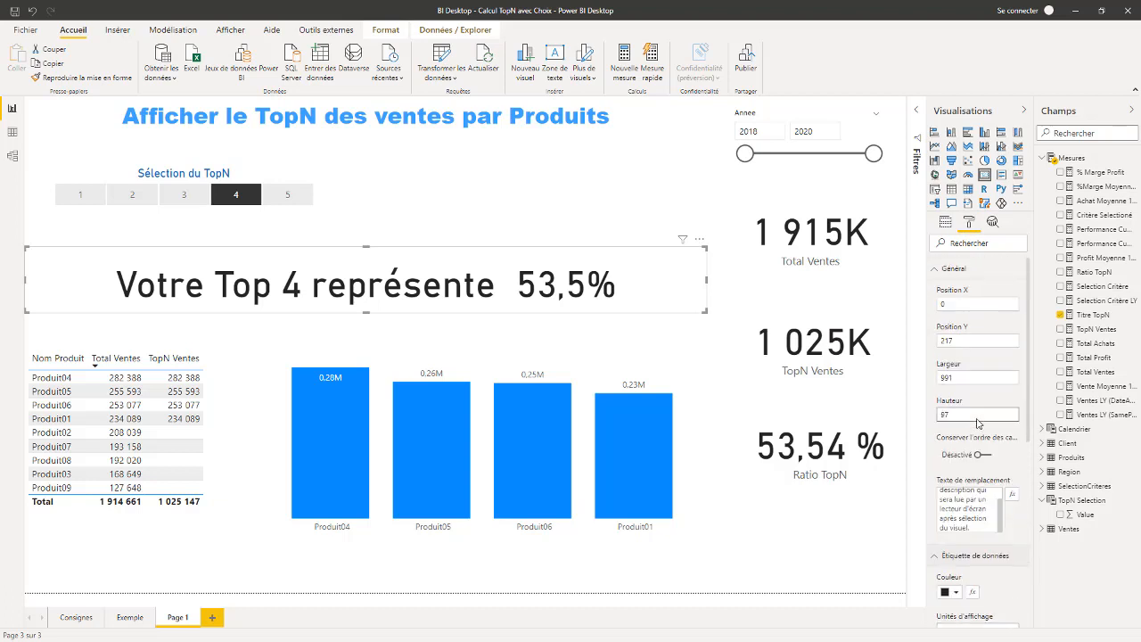
{"action": "left_click", "coordinate": [952, 591]}
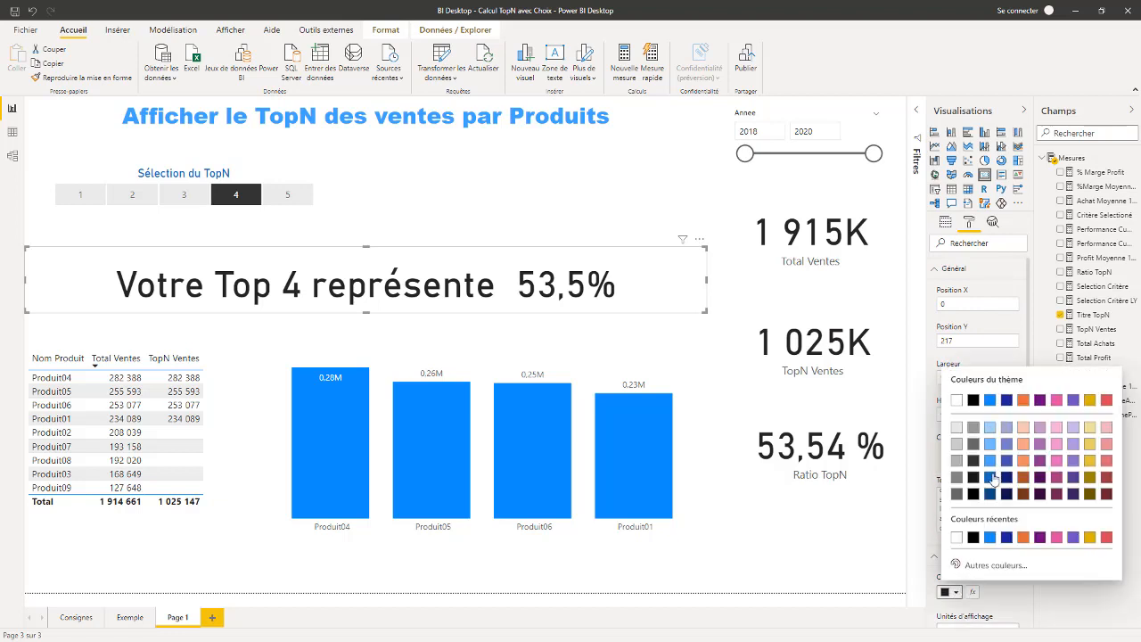
{"action": "left_click", "coordinate": [990, 477]}
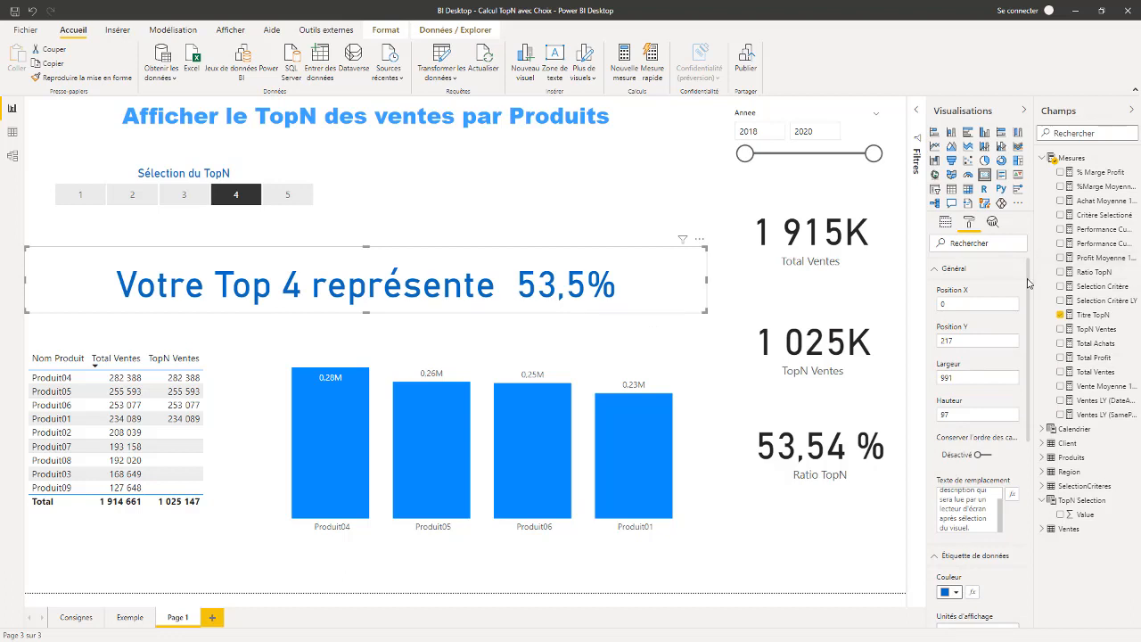
Reduce the Titre TopN card's data label text size to 35 pt.
{"action": "scroll", "coordinate": [981, 321], "scroll_direction": "down", "scroll_amount": 7}
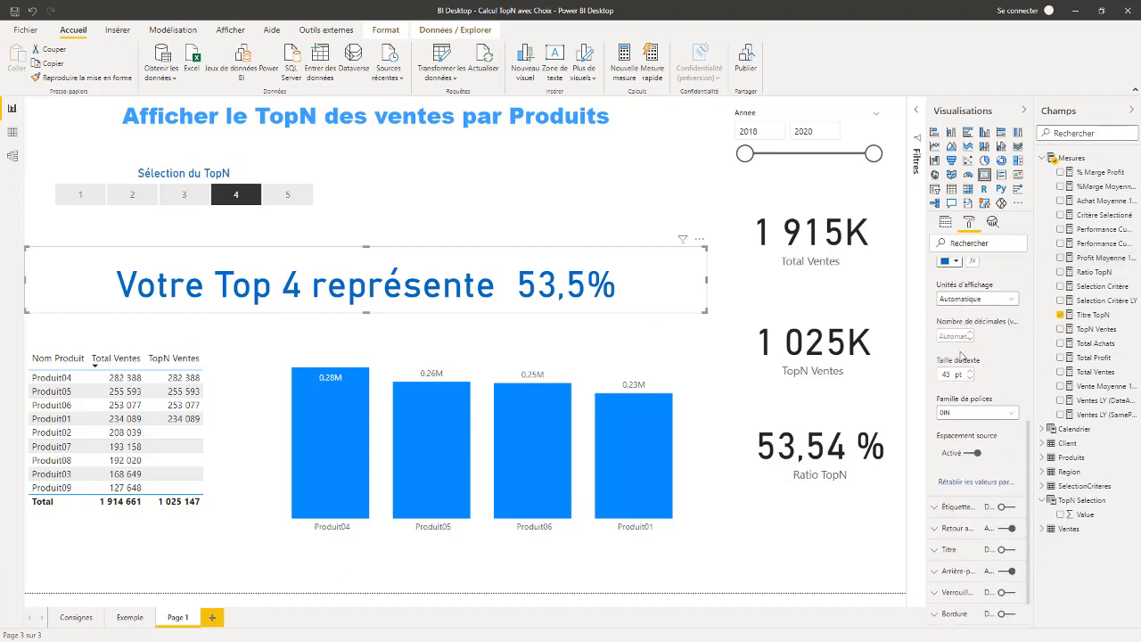
{"action": "left_click", "coordinate": [970, 378]}
{"action": "left_click", "coordinate": [970, 378]}
{"action": "left_click", "coordinate": [970, 377]}
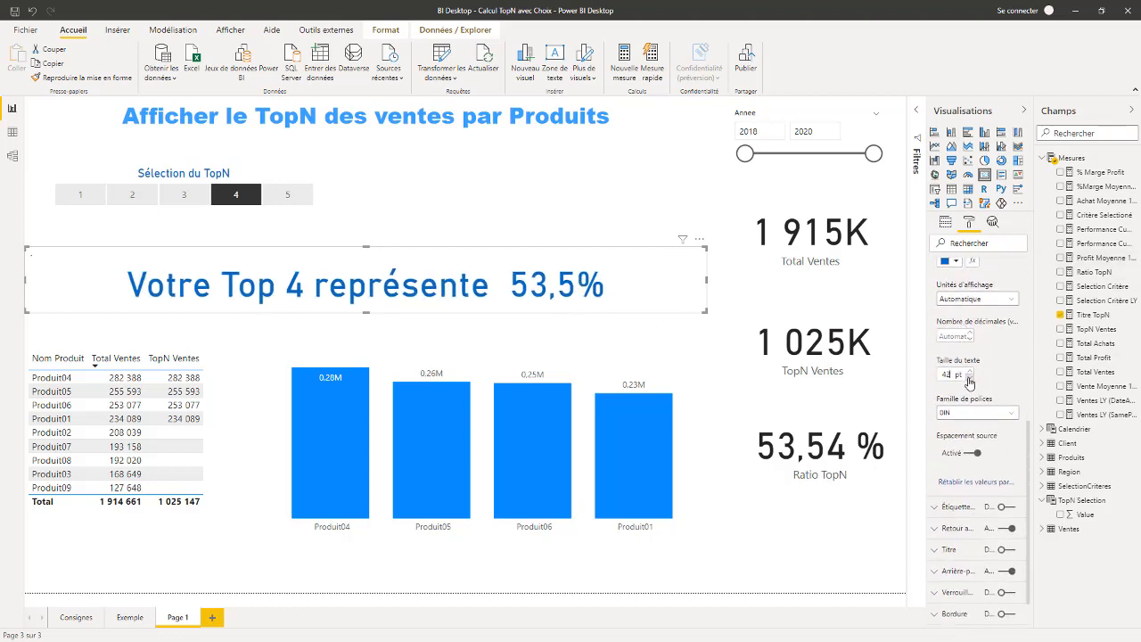
{"action": "left_click", "coordinate": [970, 378]}
{"action": "left_click", "coordinate": [969, 378]}
{"action": "left_click", "coordinate": [970, 377]}
{"action": "left_click", "coordinate": [970, 378]}
{"action": "left_click", "coordinate": [970, 378]}
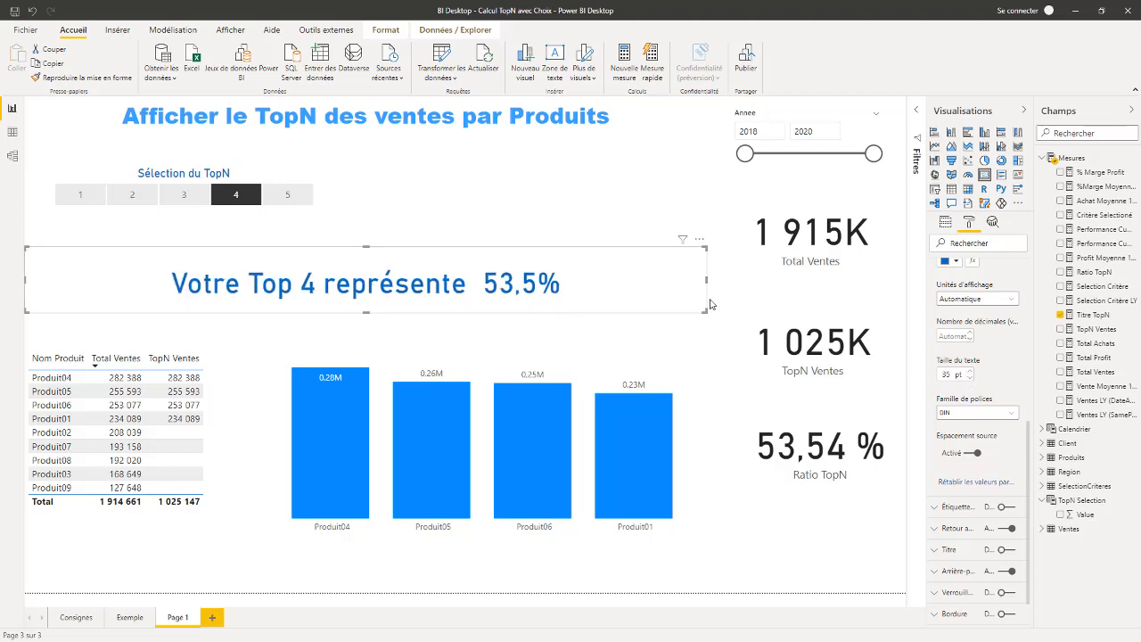
Narrow the Titre TopN card to about the chart's width and place it directly above the column chart.
{"action": "left_click_drag", "start_coordinate": [705, 280], "coordinate": [476, 282]}
{"action": "left_click_drag", "start_coordinate": [434, 315], "coordinate": [674, 365]}
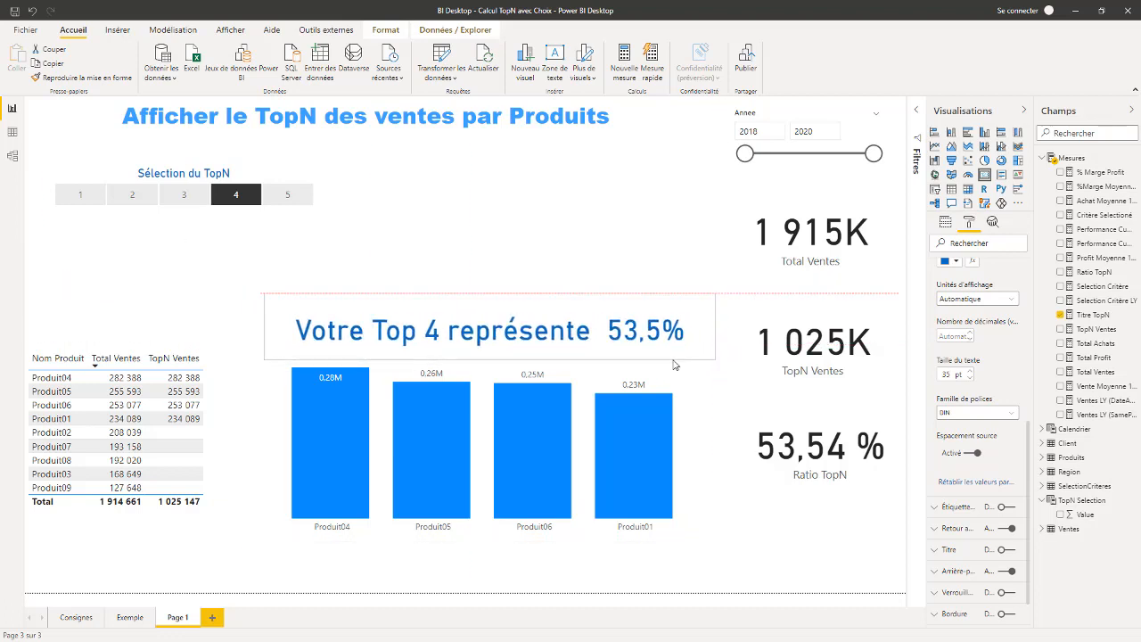
{"action": "left_click", "coordinate": [381, 285]}
Switch the TopN slicer repeatedly among the values 1 to 4, ending on 3, to check the dynamic title and chart.
{"action": "left_click", "coordinate": [135, 194]}
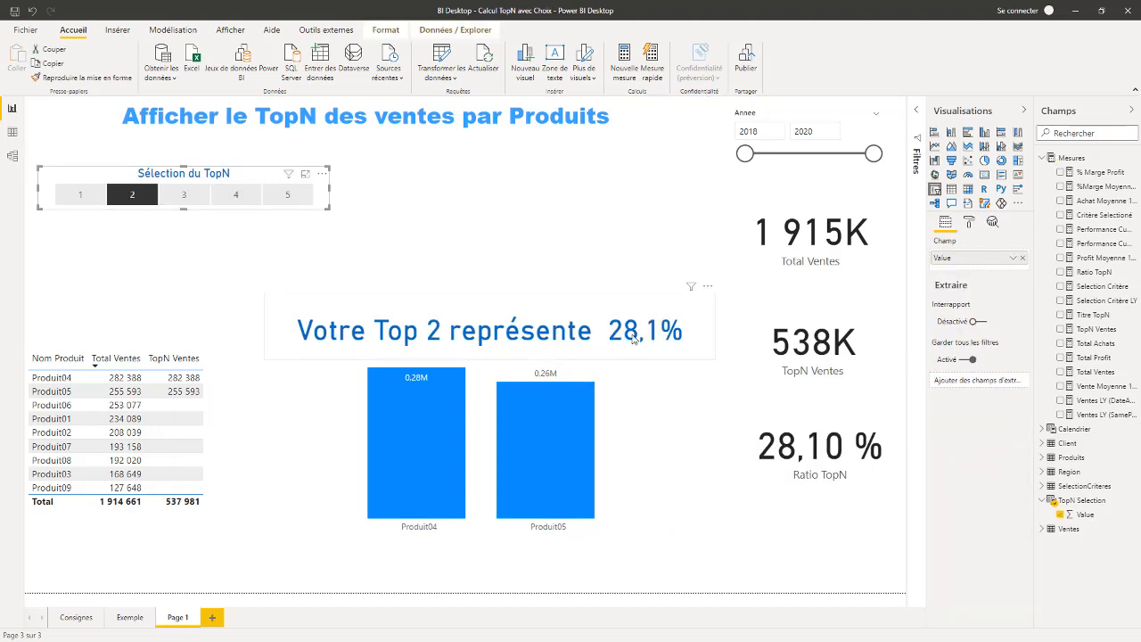
{"action": "left_click", "coordinate": [185, 203]}
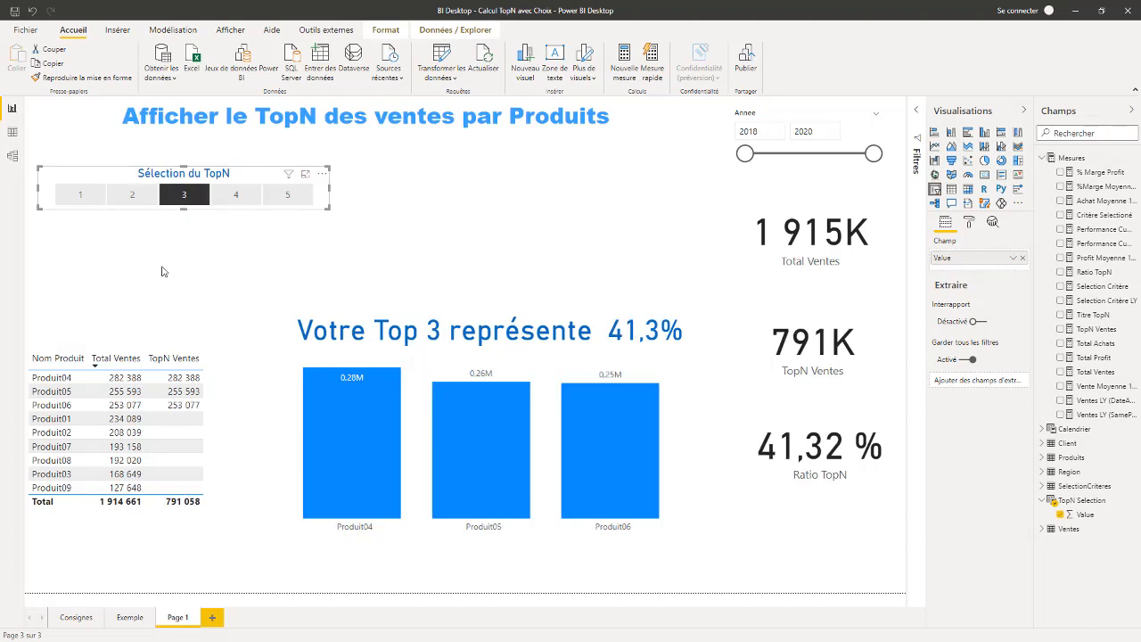
{"action": "left_click", "coordinate": [233, 200]}
{"action": "left_click", "coordinate": [101, 200]}
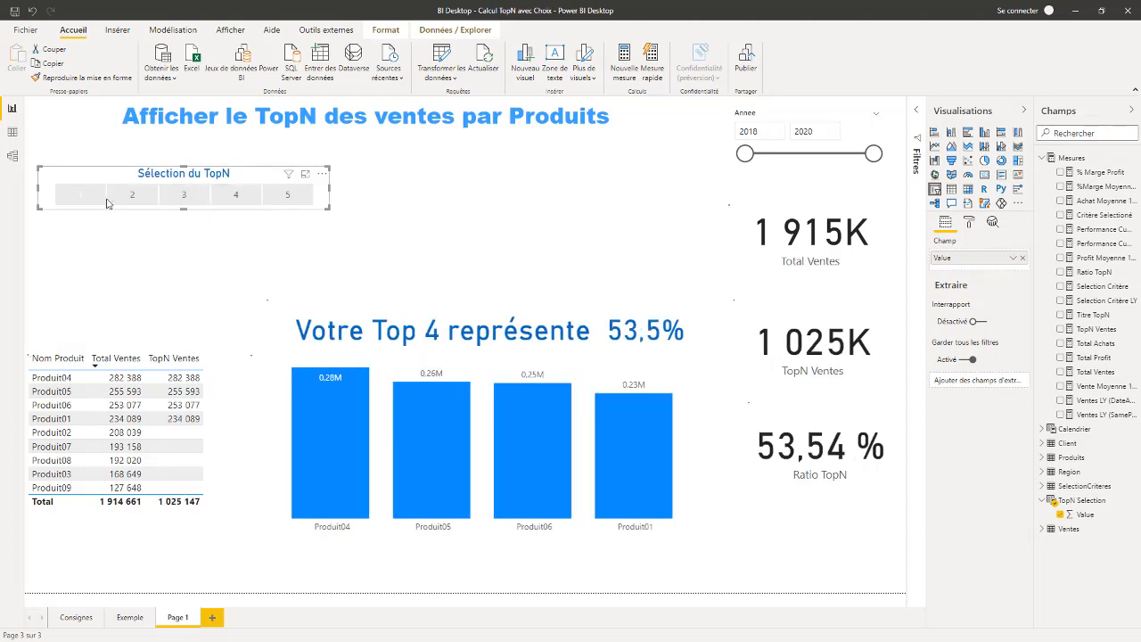
{"action": "left_click", "coordinate": [129, 204]}
{"action": "left_click", "coordinate": [190, 200]}
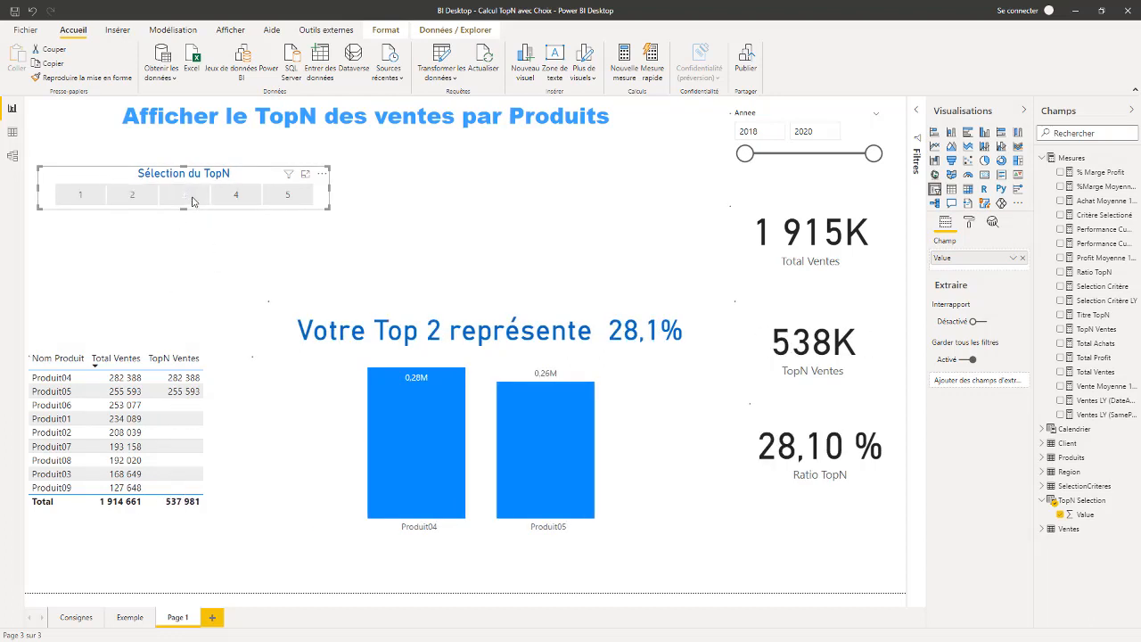
{"action": "left_click", "coordinate": [237, 202]}
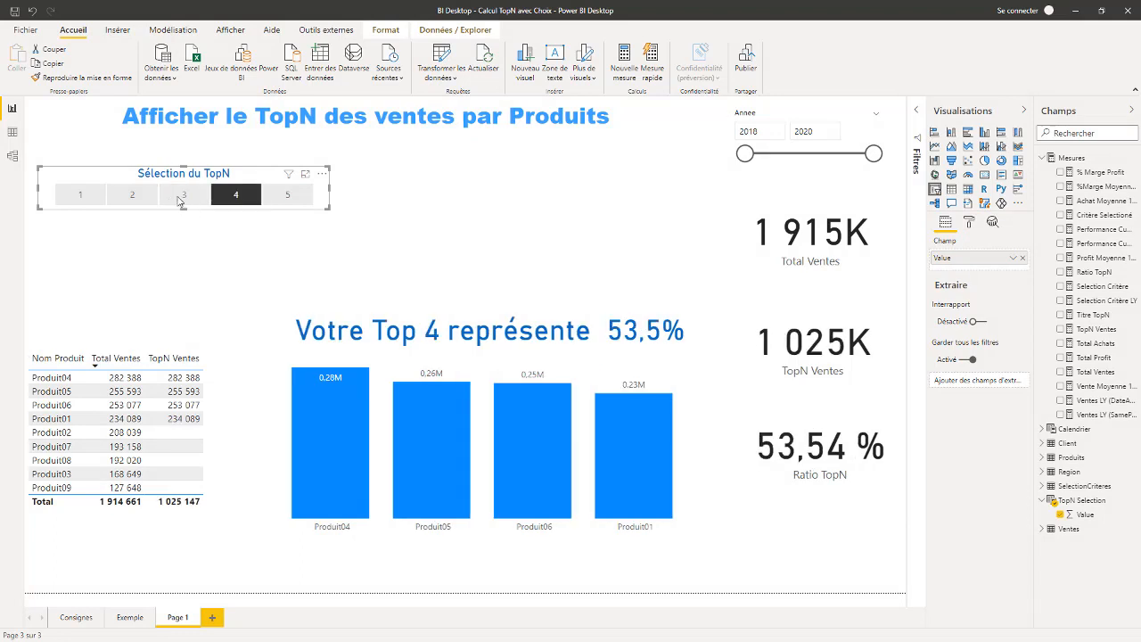
{"action": "left_click", "coordinate": [178, 203]}
{"action": "left_click", "coordinate": [133, 199]}
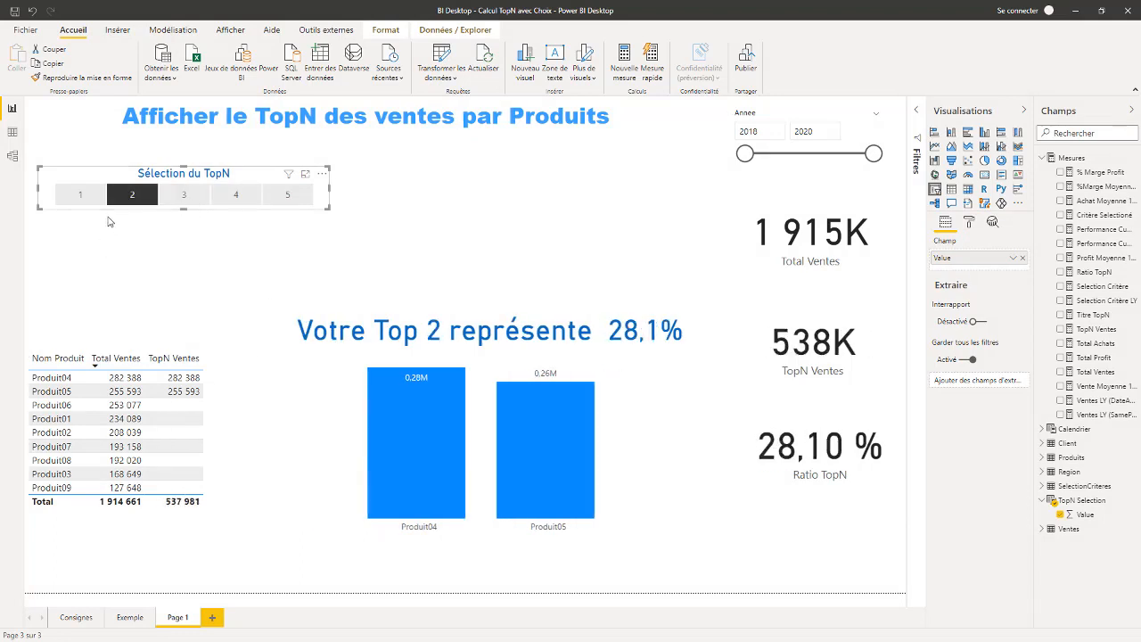
{"action": "left_click", "coordinate": [94, 199]}
{"action": "left_click", "coordinate": [196, 200]}
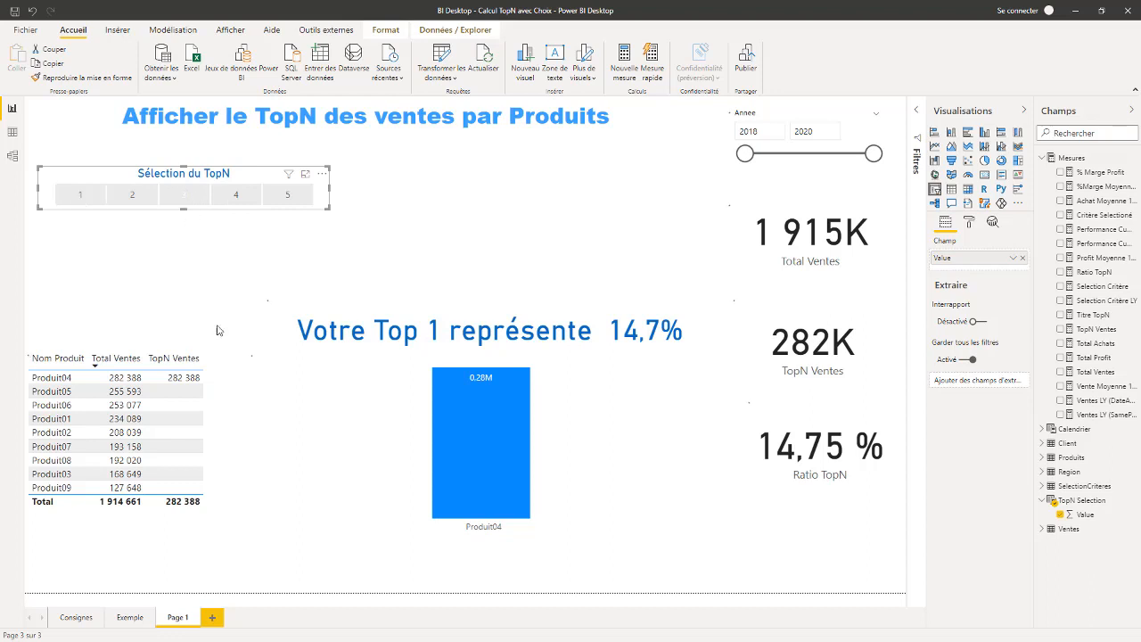
{"action": "left_click", "coordinate": [234, 197]}
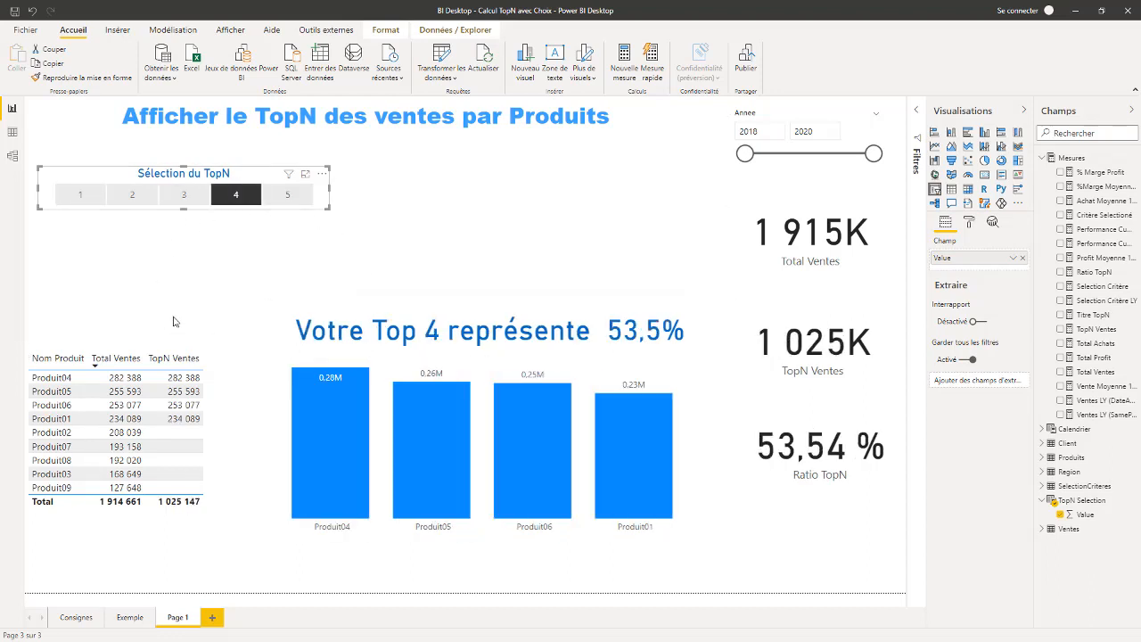
{"action": "left_click", "coordinate": [181, 201]}
{"action": "left_click", "coordinate": [132, 194]}
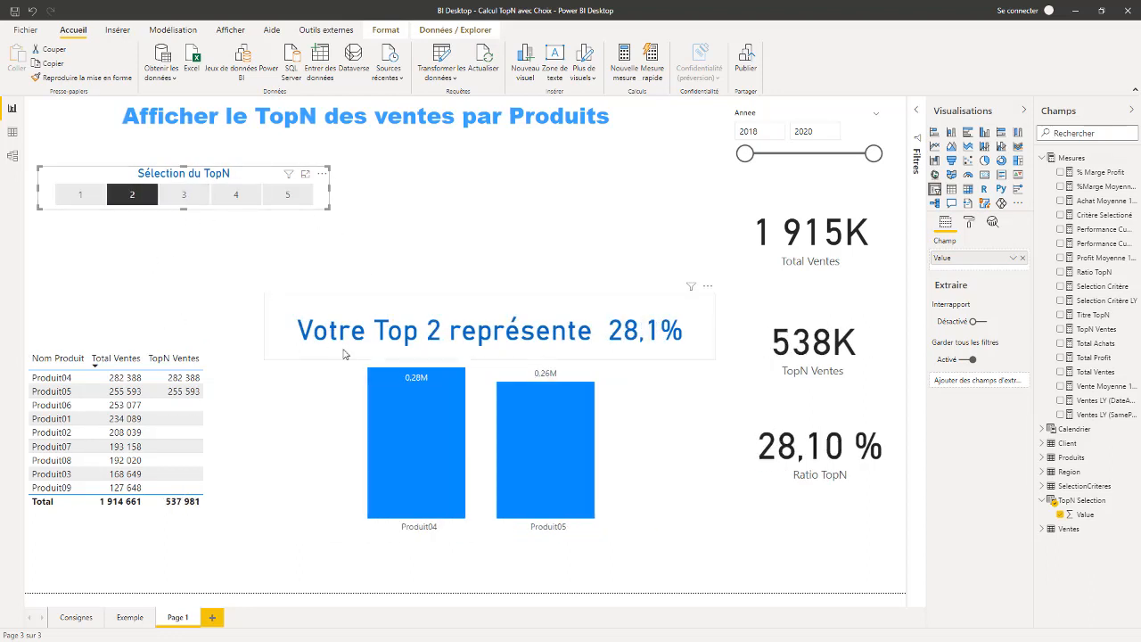
{"action": "left_click", "coordinate": [187, 195]}
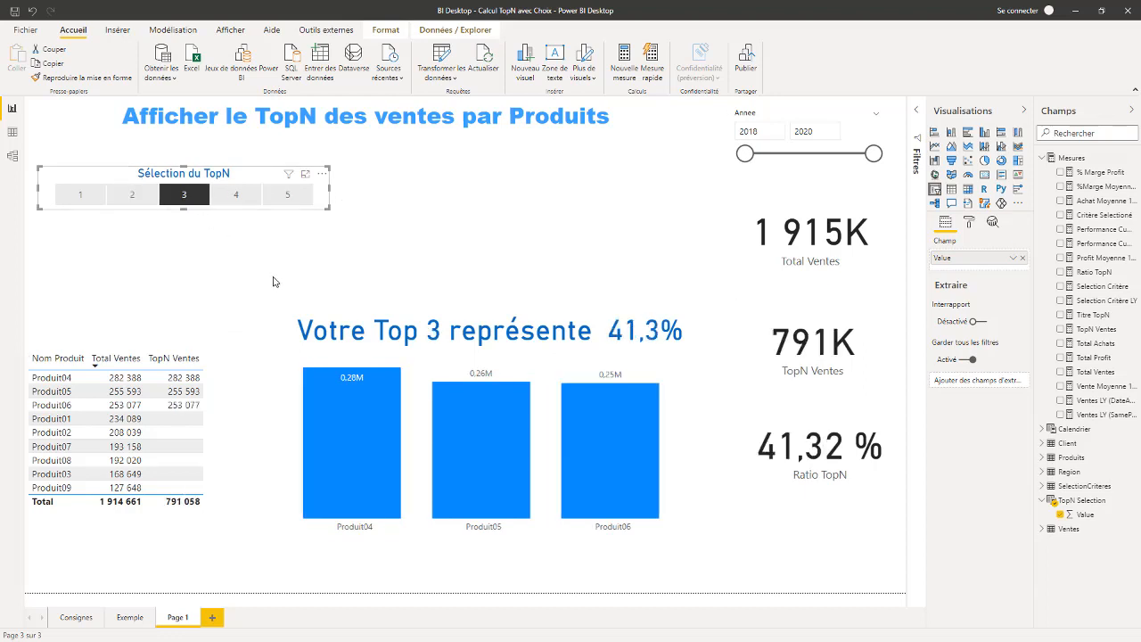
Delete the Ratio TopN card.
{"action": "left_click", "coordinate": [810, 415]}
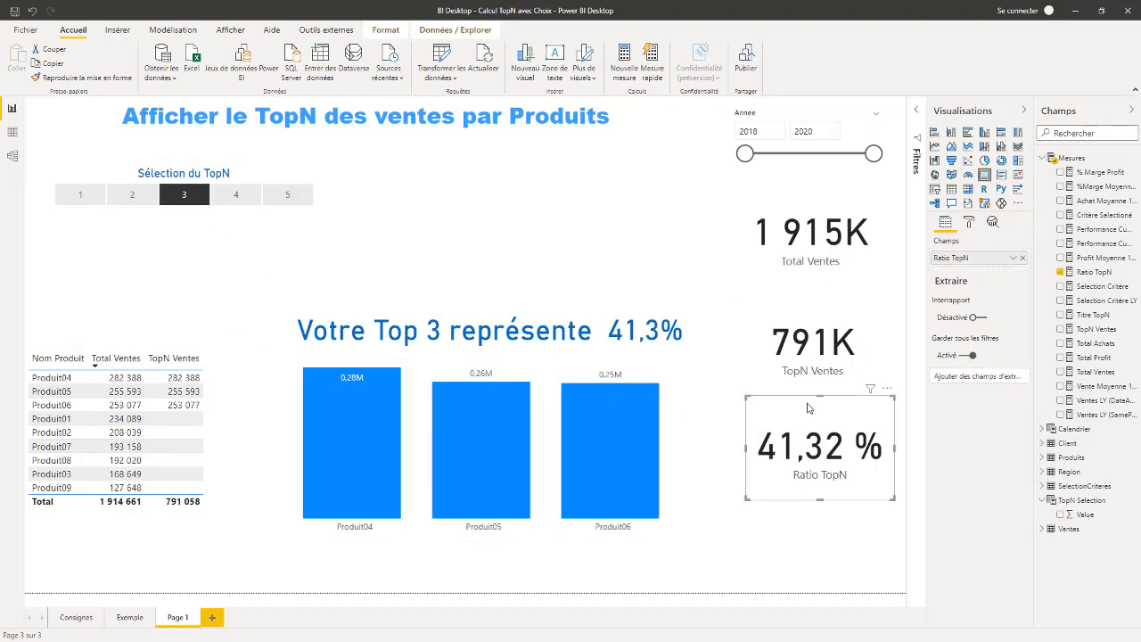
{"action": "key", "text": "Delete"}
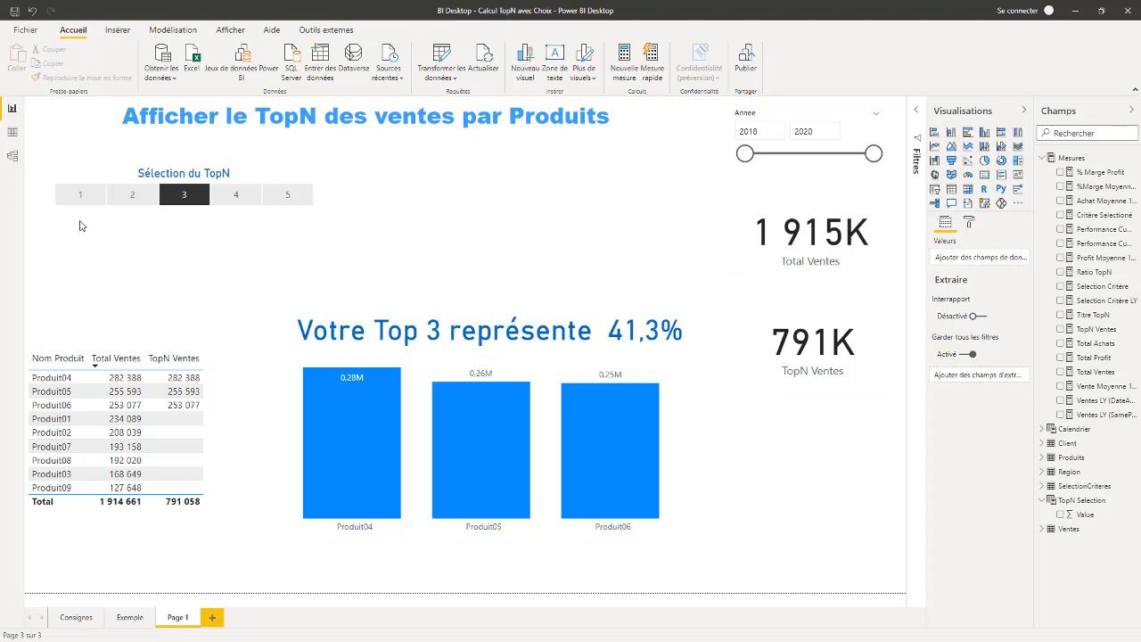
Test the title, chart and TopN Ventes card with slicer values from 1 to 5, ending on 2.
{"action": "left_click", "coordinate": [144, 196]}
{"action": "left_click", "coordinate": [80, 194]}
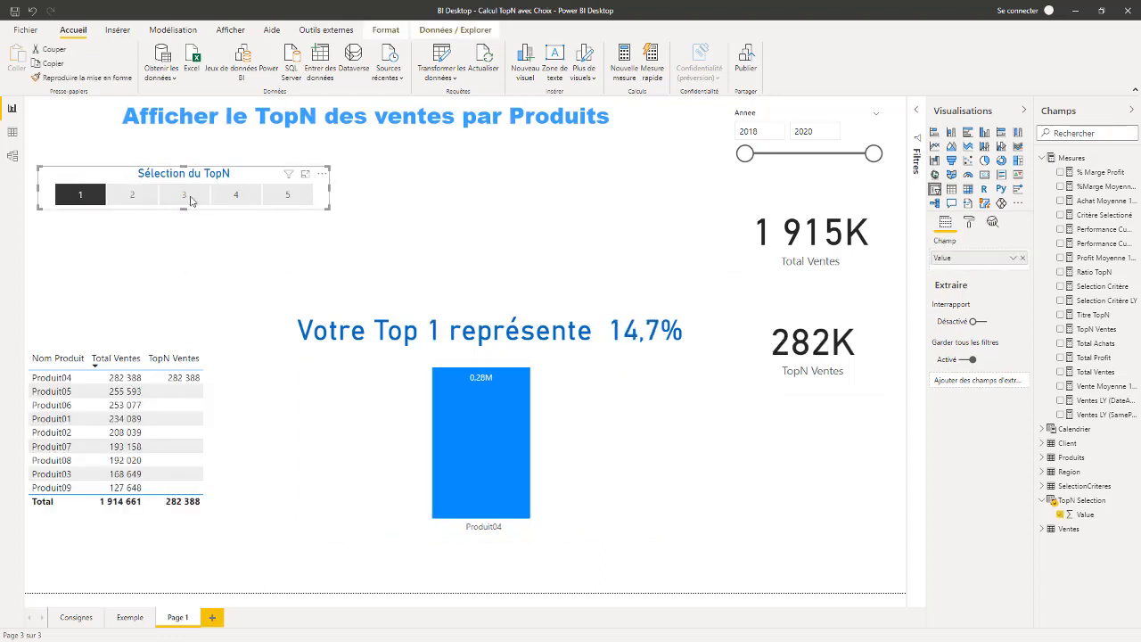
{"action": "left_click", "coordinate": [286, 196]}
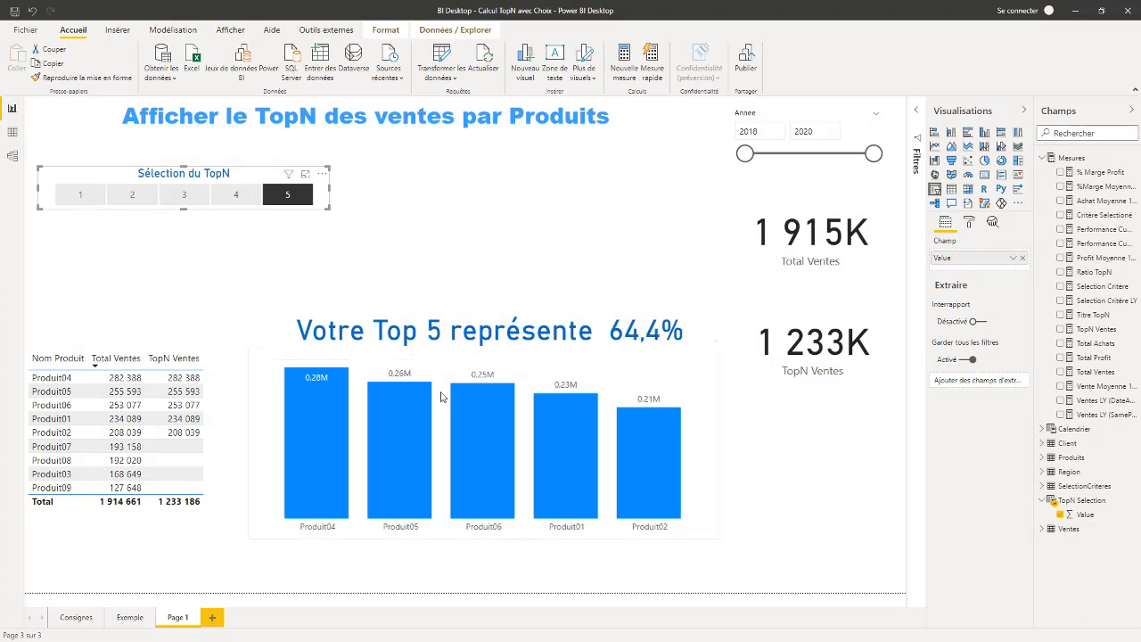
{"action": "left_click", "coordinate": [204, 200]}
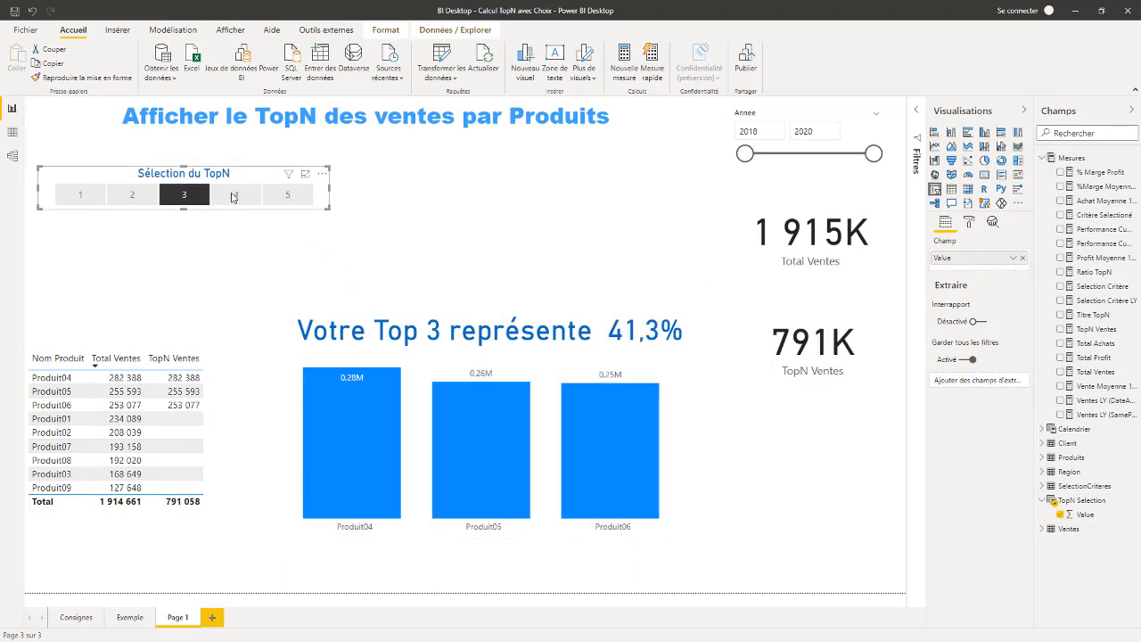
{"action": "left_click", "coordinate": [235, 194]}
{"action": "left_click", "coordinate": [127, 195]}
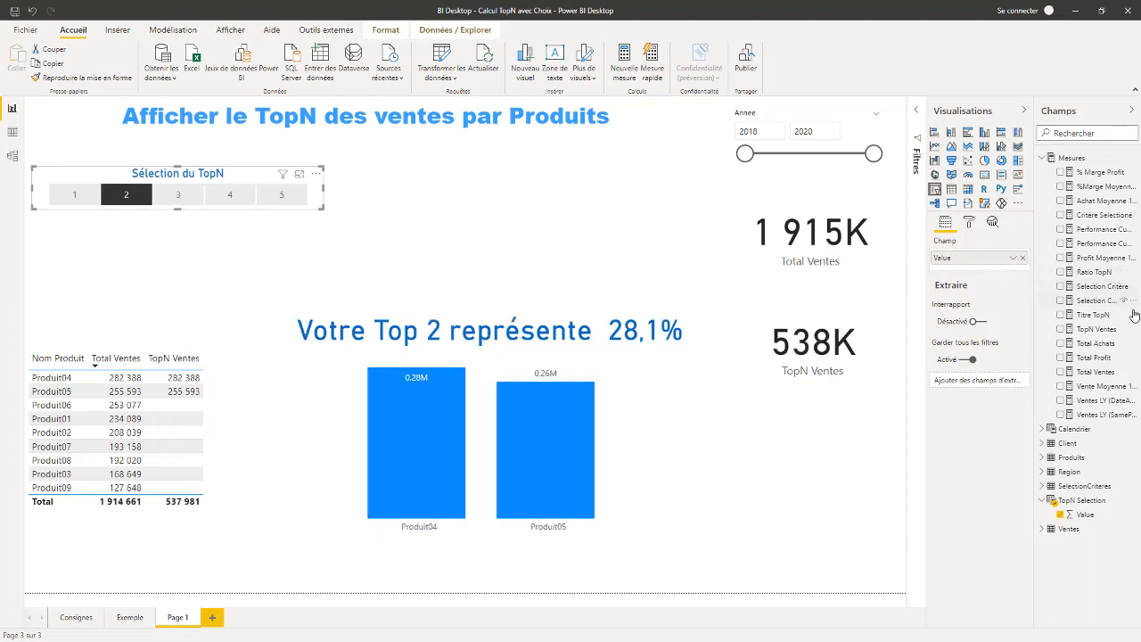
Review the full formula of the Titre TopN measure, close it and set the TopN selection to 3.
{"action": "left_click", "coordinate": [1093, 315]}
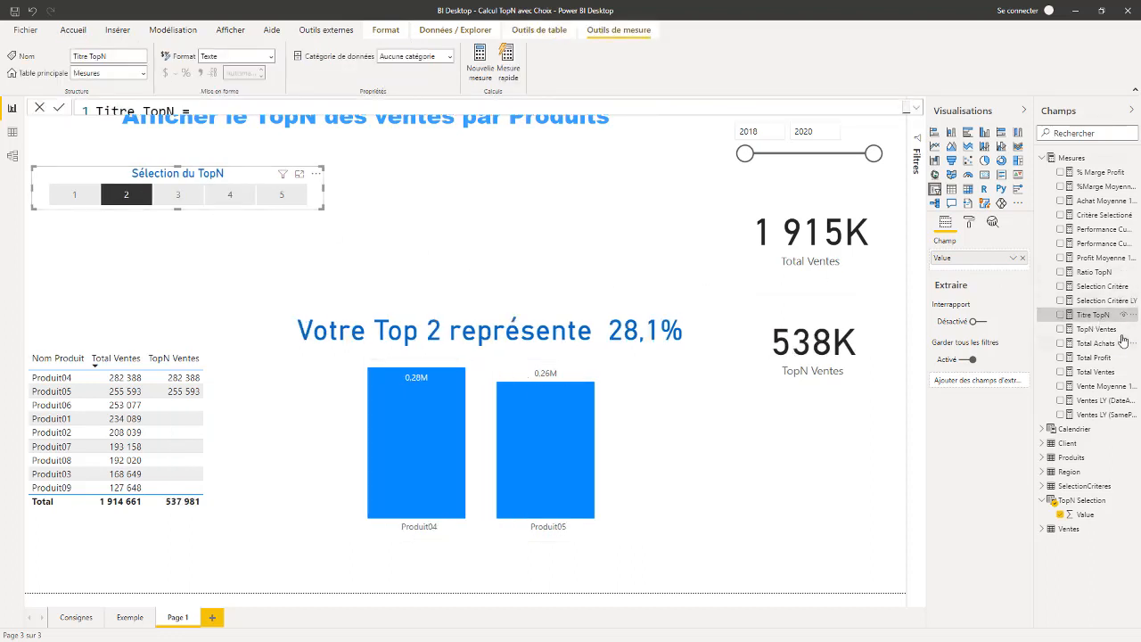
{"action": "left_click", "coordinate": [910, 108]}
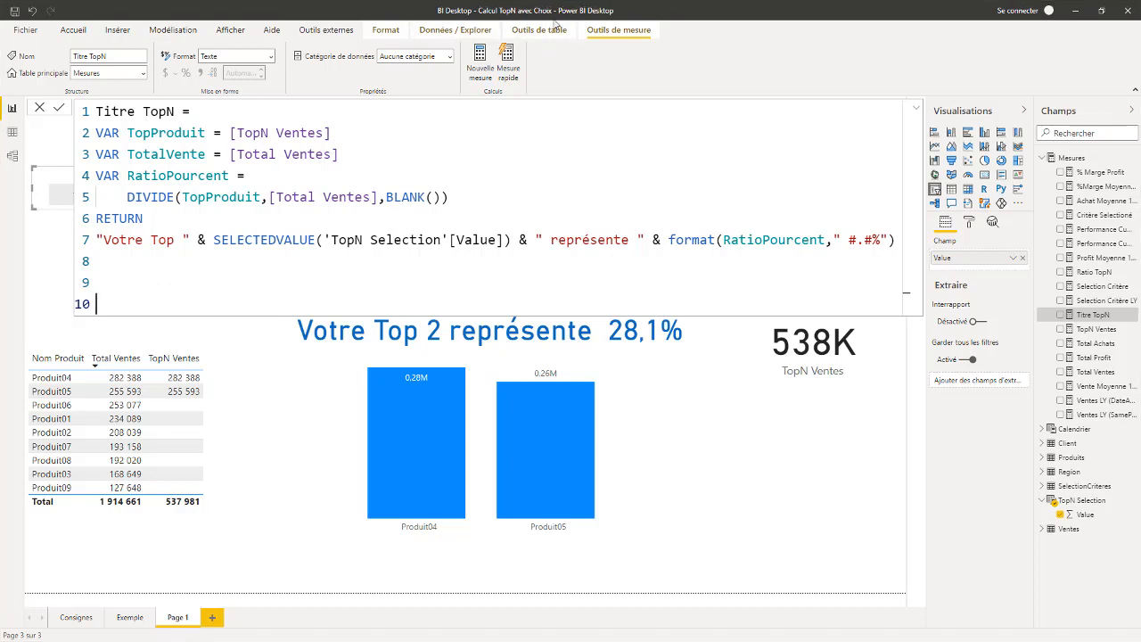
{"action": "left_click", "coordinate": [914, 113]}
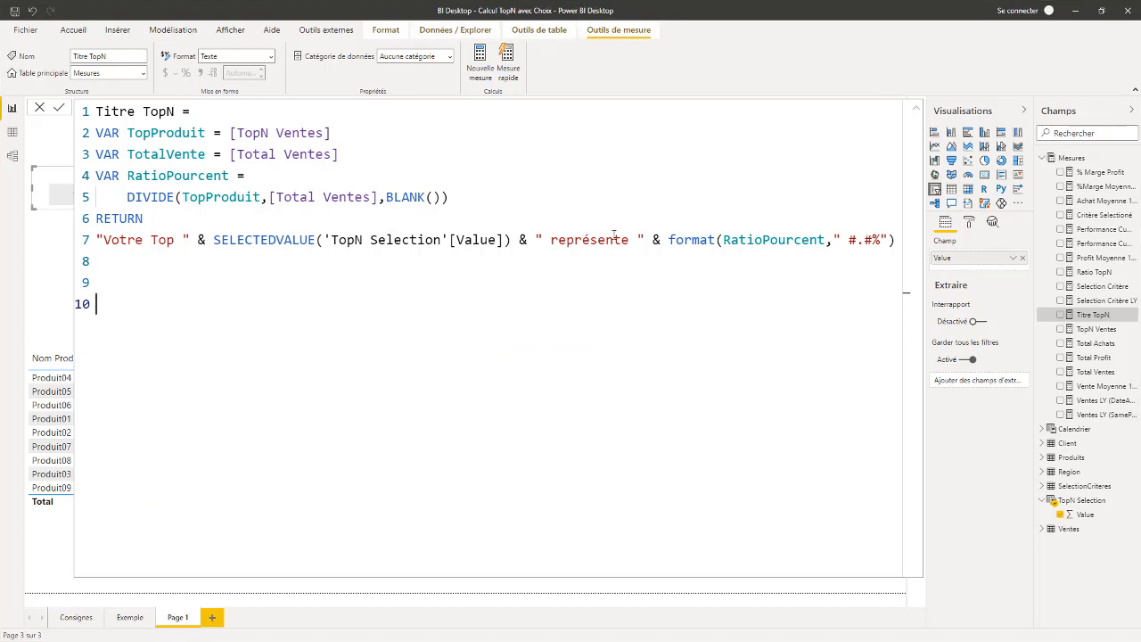
{"action": "left_click", "coordinate": [916, 109]}
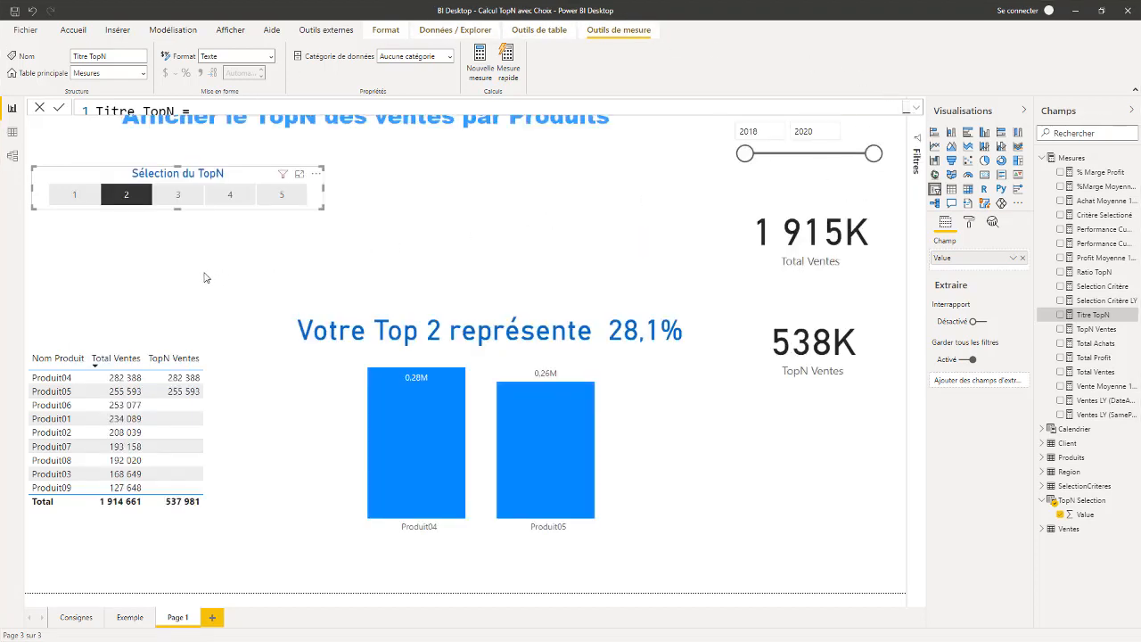
{"action": "left_click", "coordinate": [556, 193]}
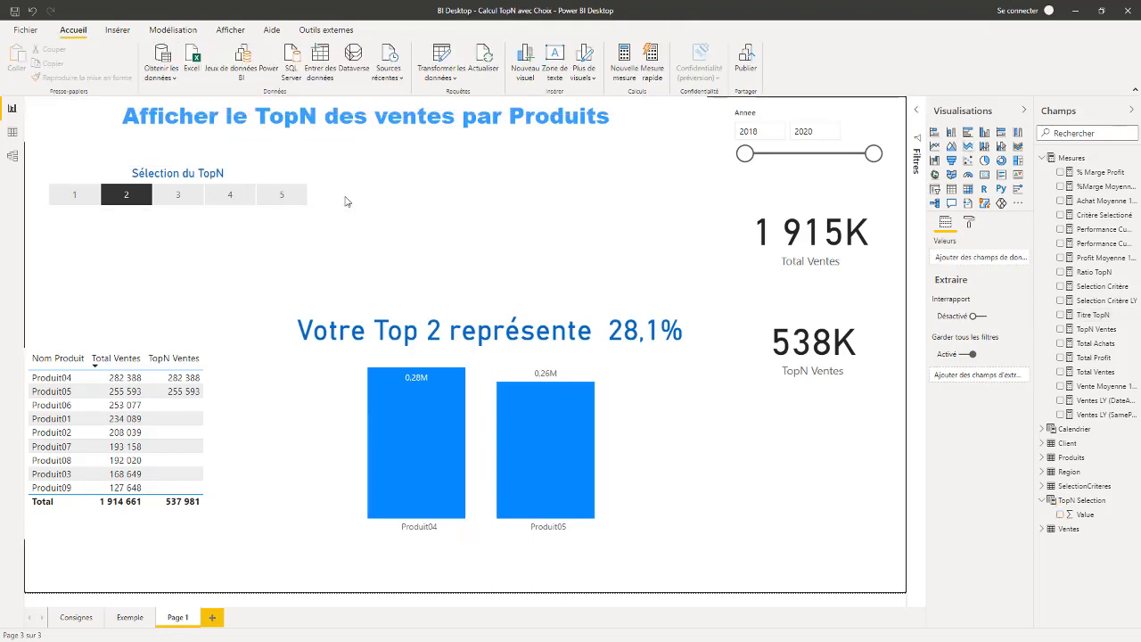
{"action": "left_click", "coordinate": [179, 194]}
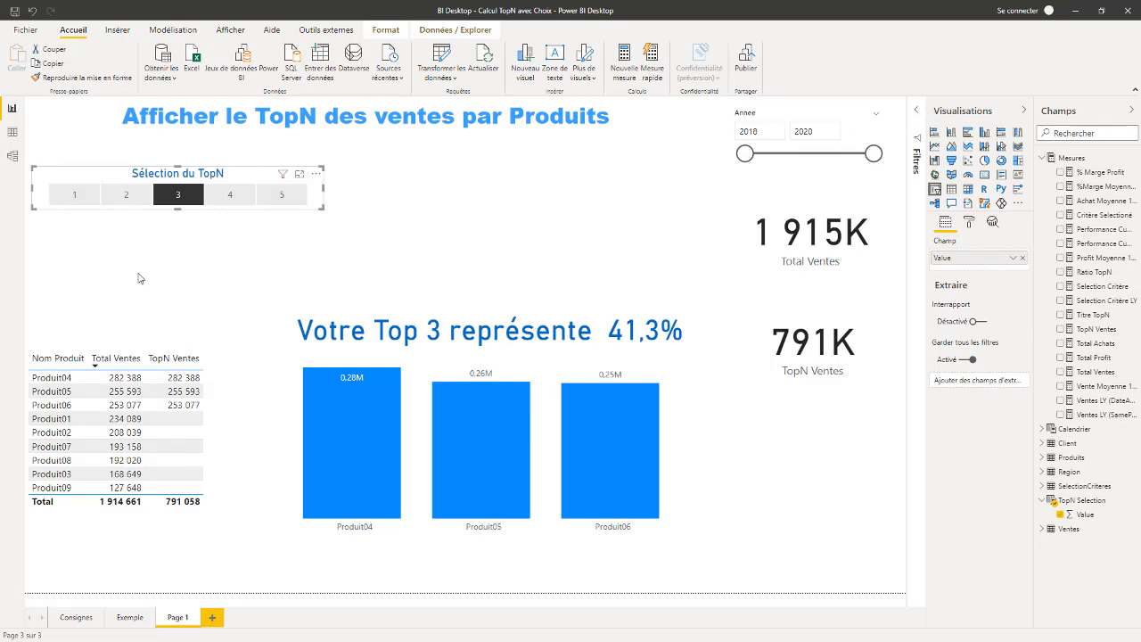